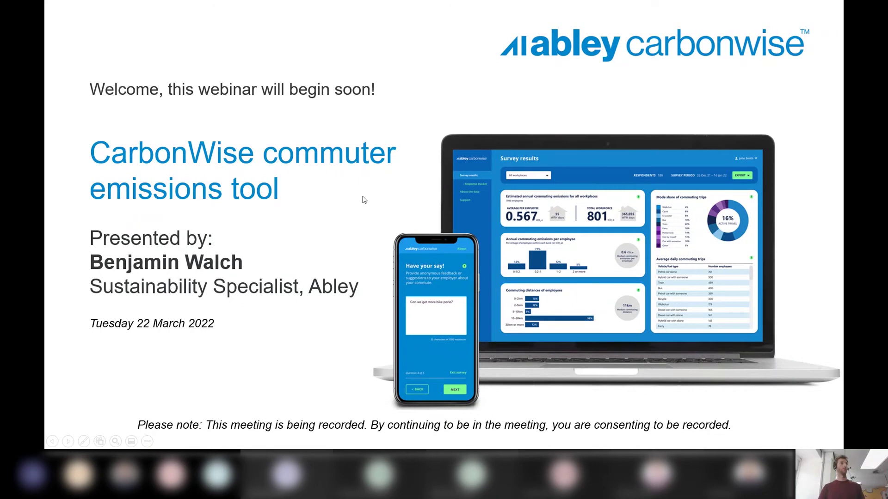
Advance the slideshow to the company overview slide listing Abley's five service areas
key(Right)
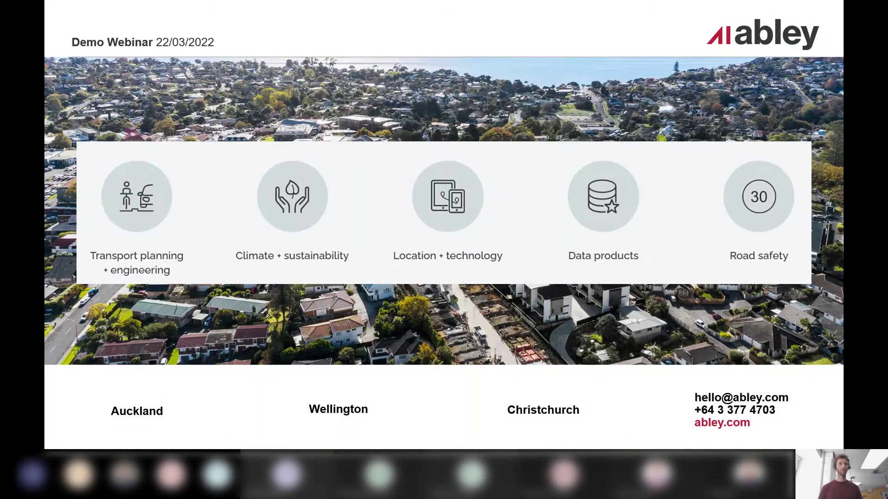
Advance the slideshow to the 'Why build CarbonWise?' slide
click(598, 109)
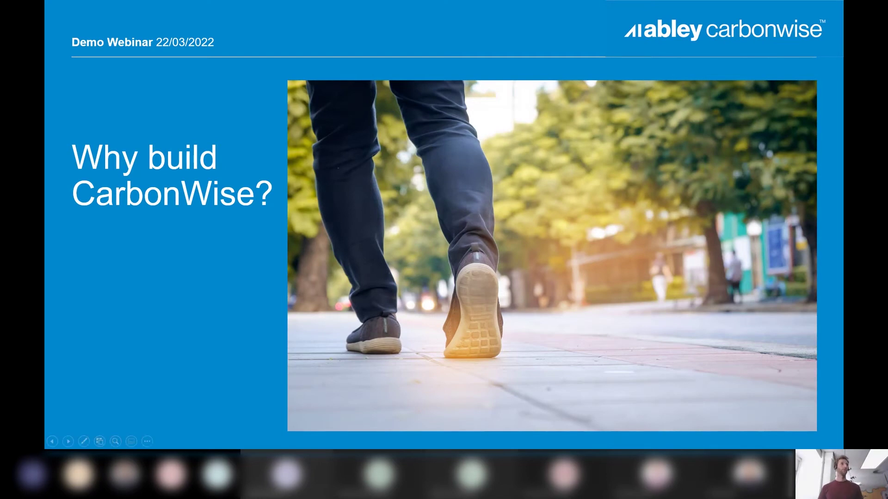
Move to the Software demo slide, then switch to the browser showing the CarbonWise survey
click(253, 187)
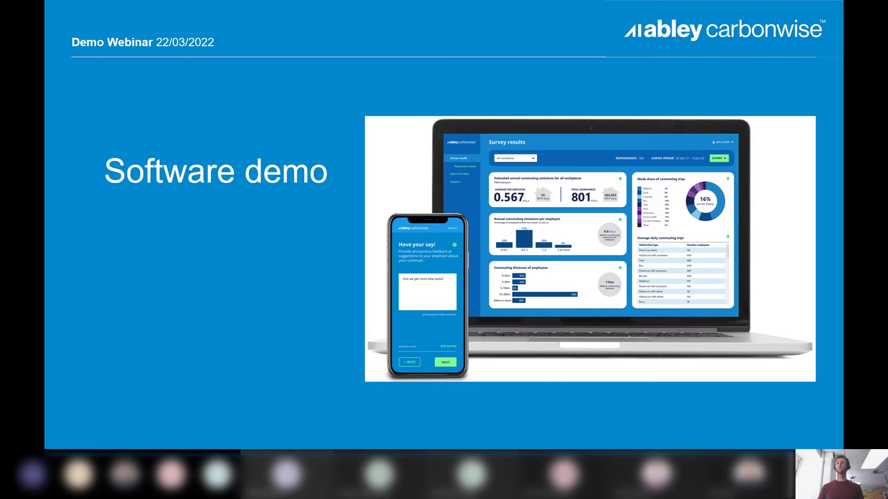
key(alt+Tab)
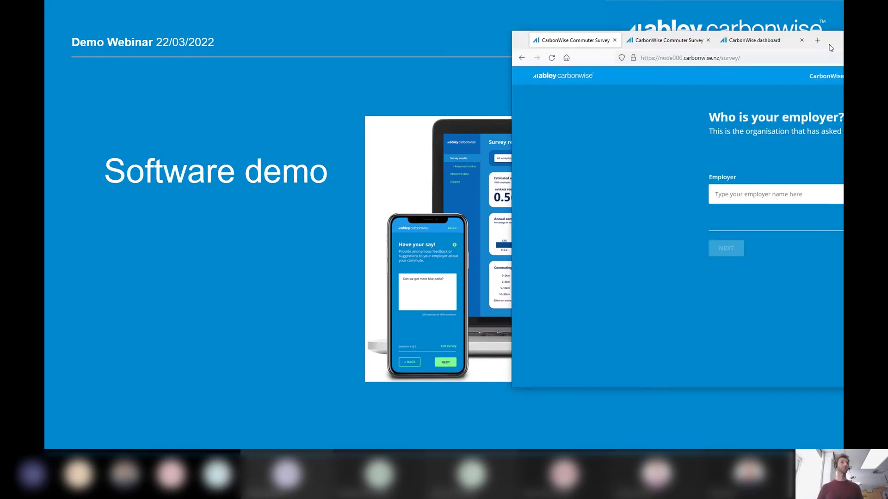
Centre and maximize the browser on the employer question, then select the Employer field
drag(831, 48, 477, 55)
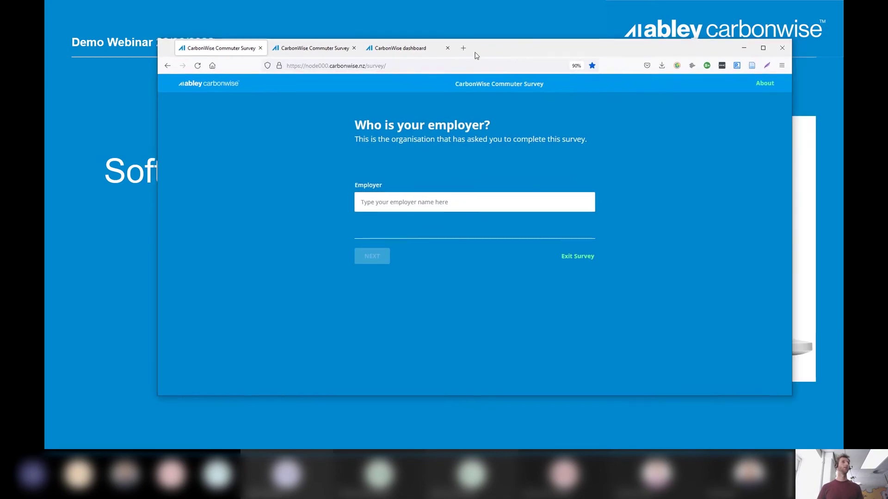
double_click(517, 50)
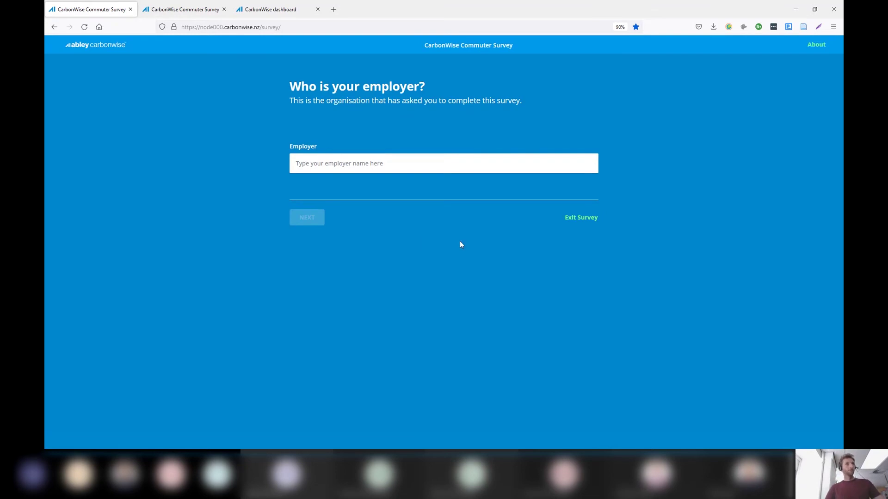
click(444, 172)
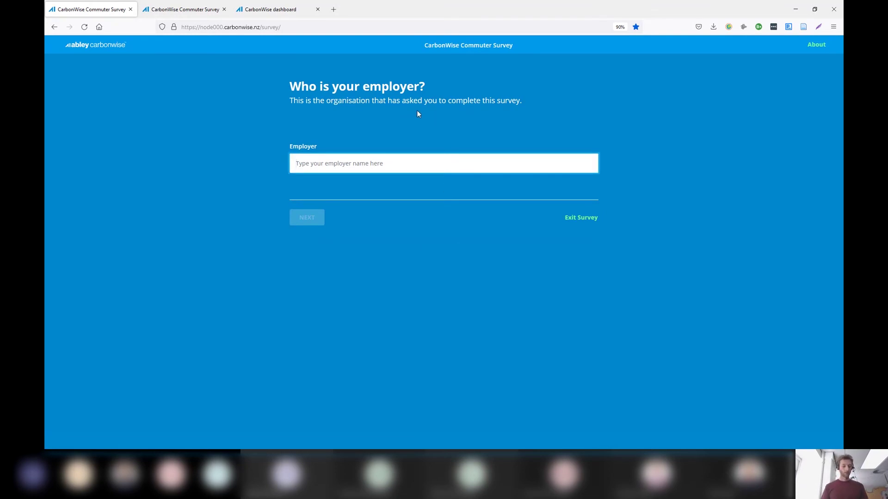
Enter 'Abley' as the employer and reset the page zoom to 100%
text(Abley)
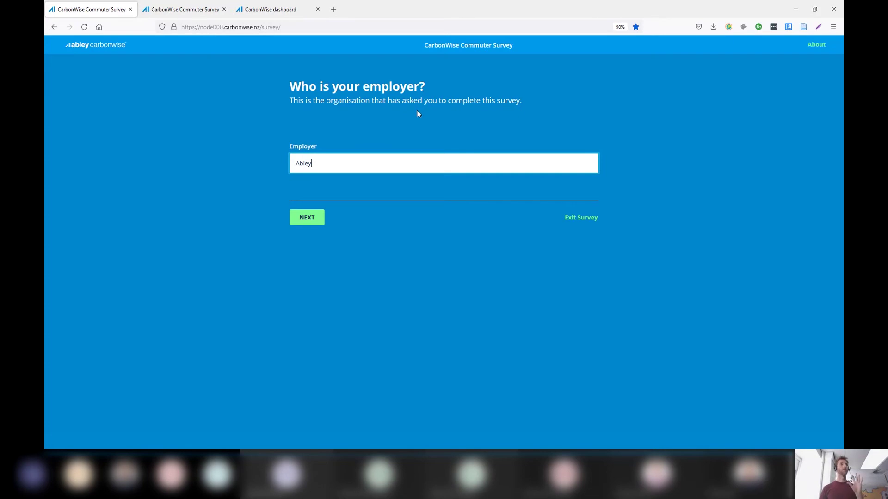
key(Return)
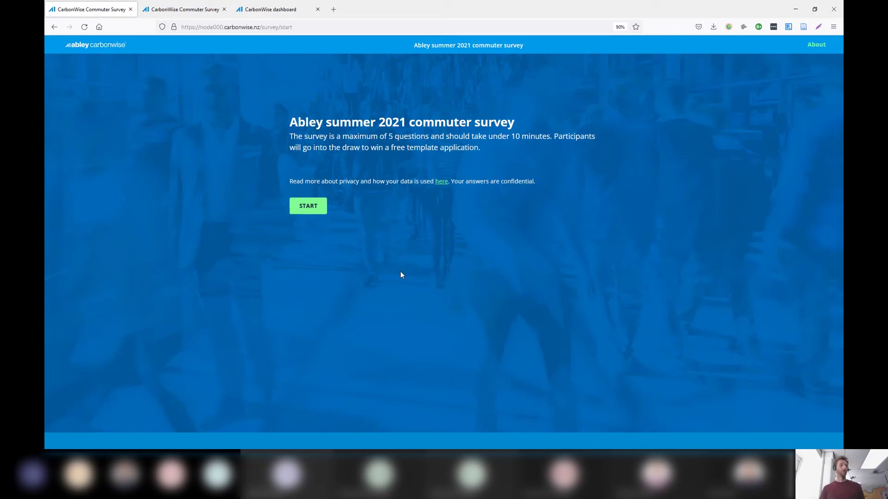
key(ctrl+0)
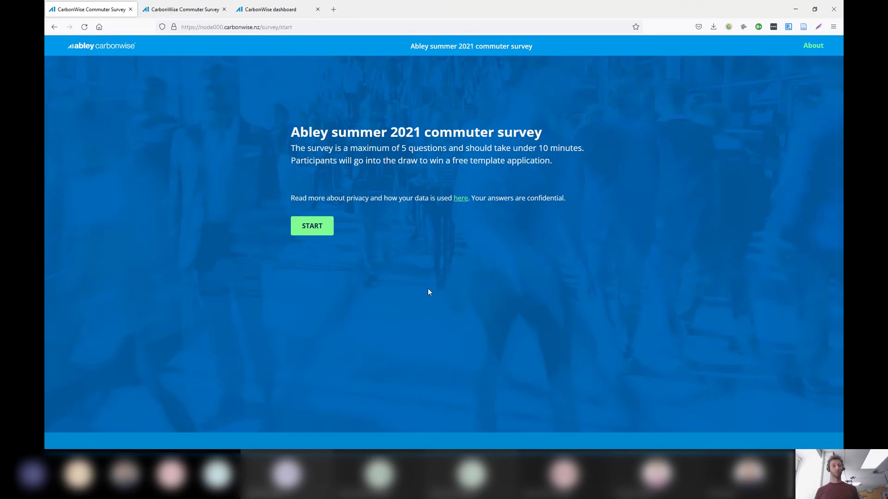
Start the survey, enter the work e-mail address for question 1, and continue
click(313, 227)
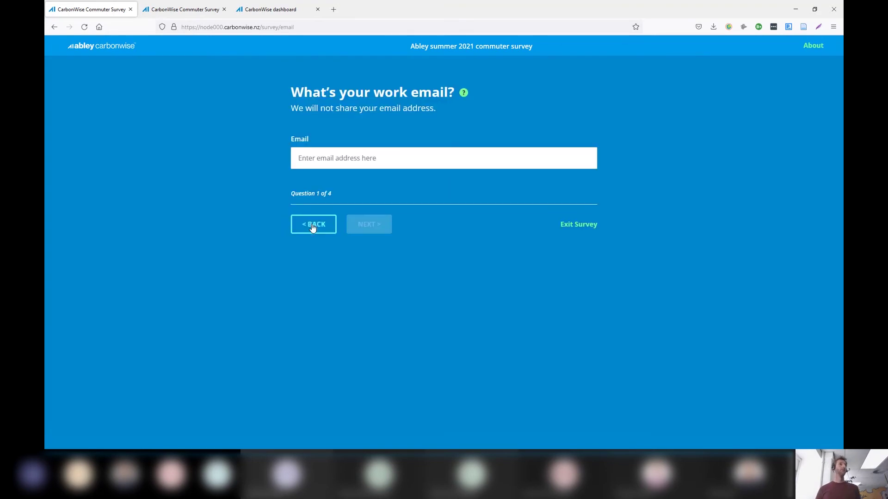
click(386, 151)
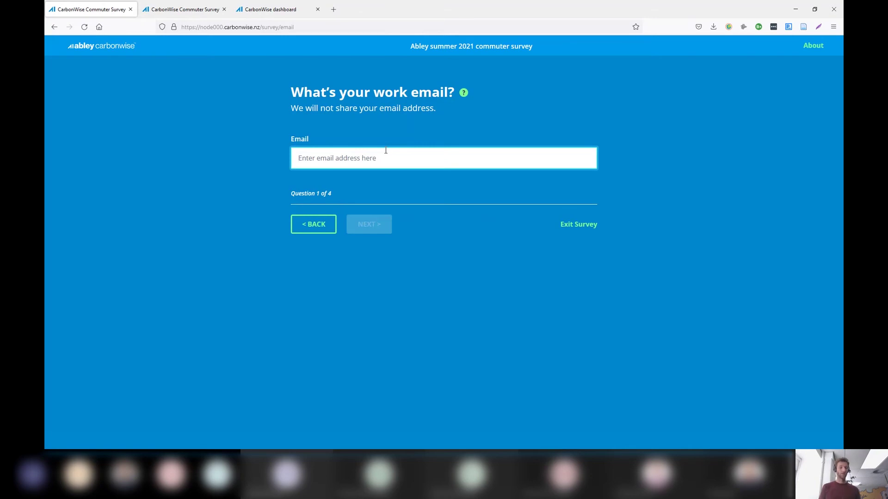
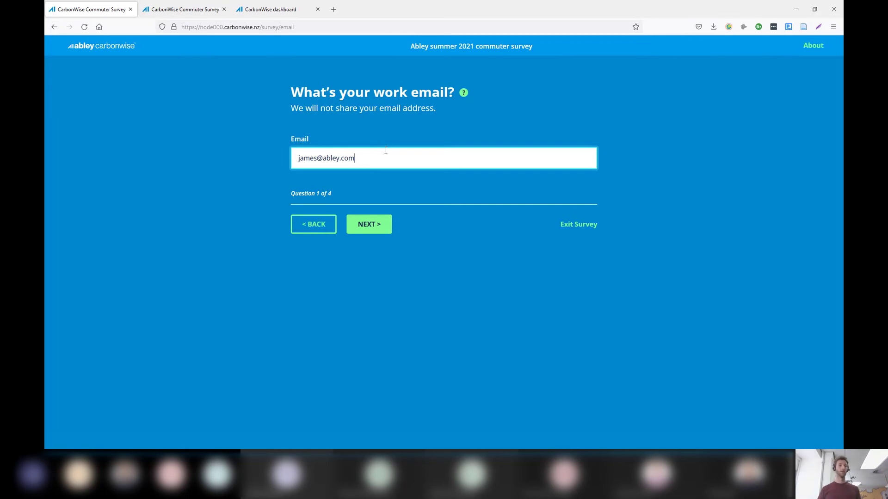
click(379, 223)
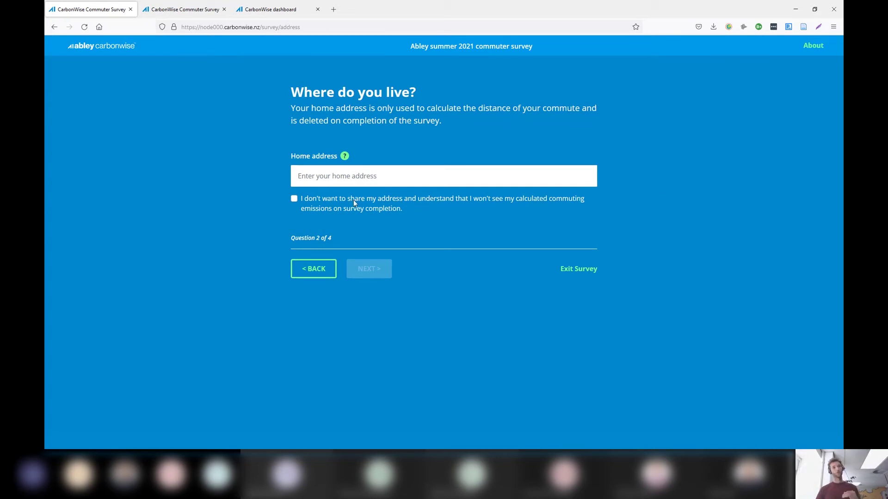
Keep address sharing on and enter the home address from the autocomplete suggestions
click(295, 199)
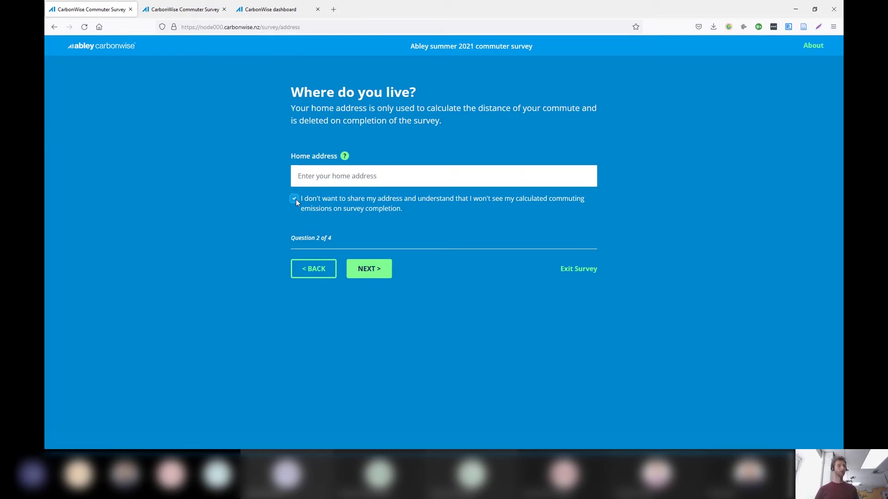
click(295, 198)
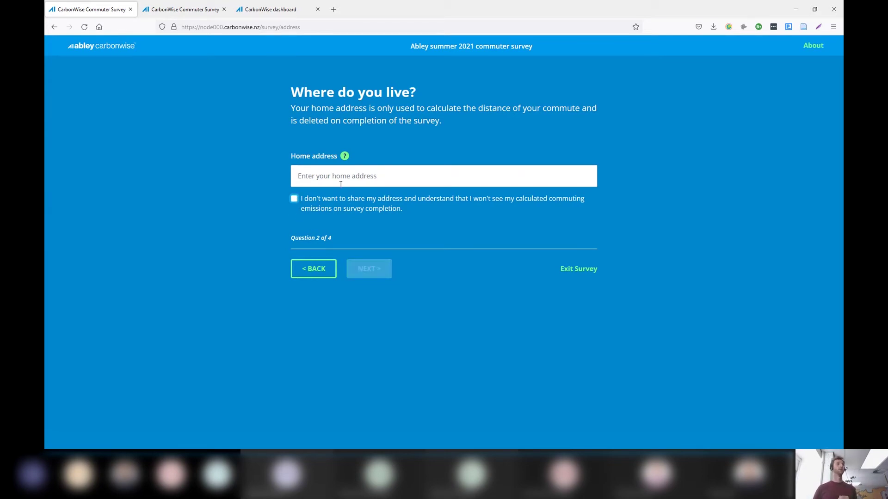
click(372, 179)
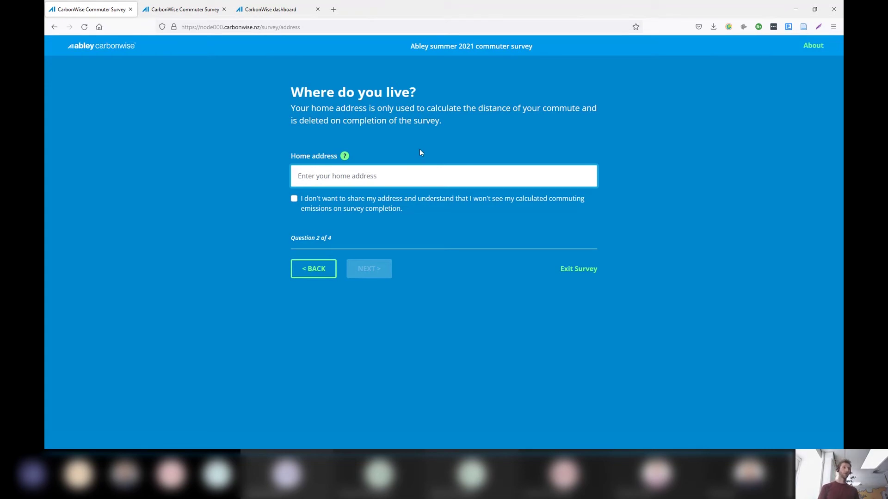
text(auc)
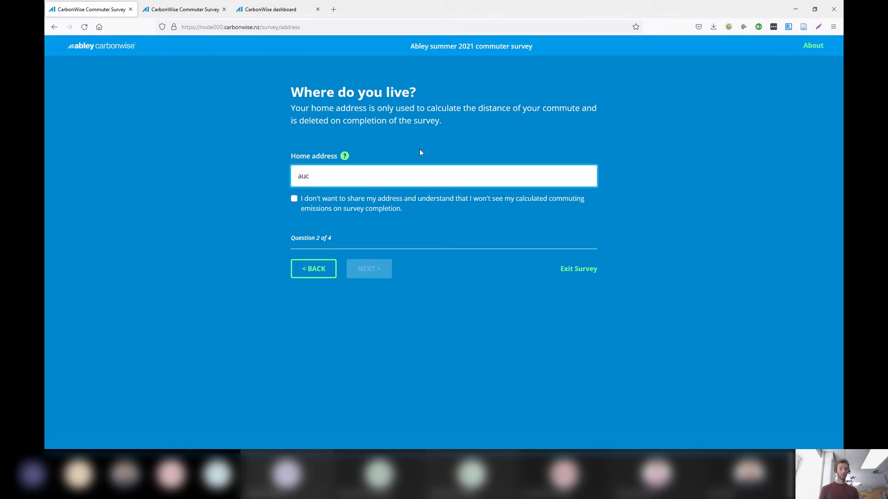
text(kland museum)
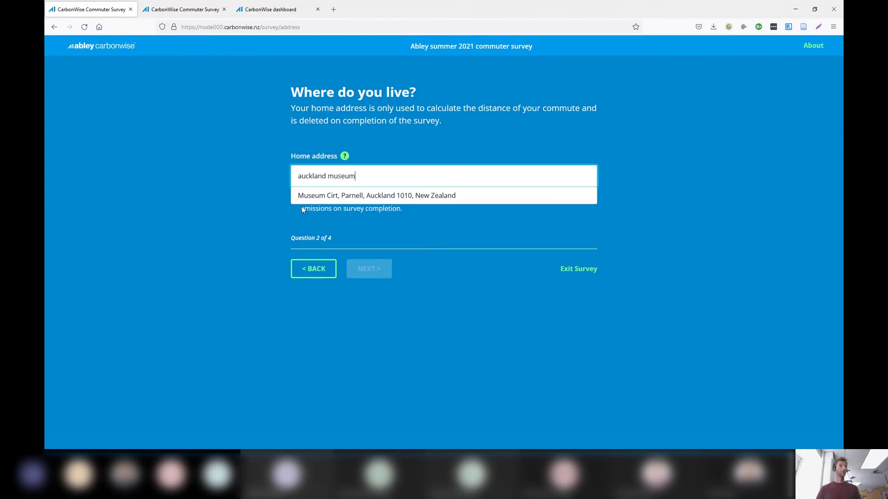
drag(355, 180, 287, 176)
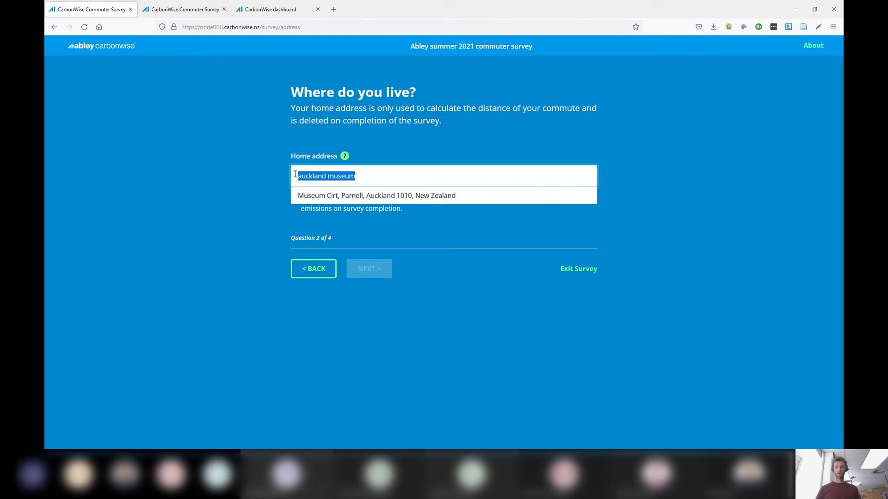
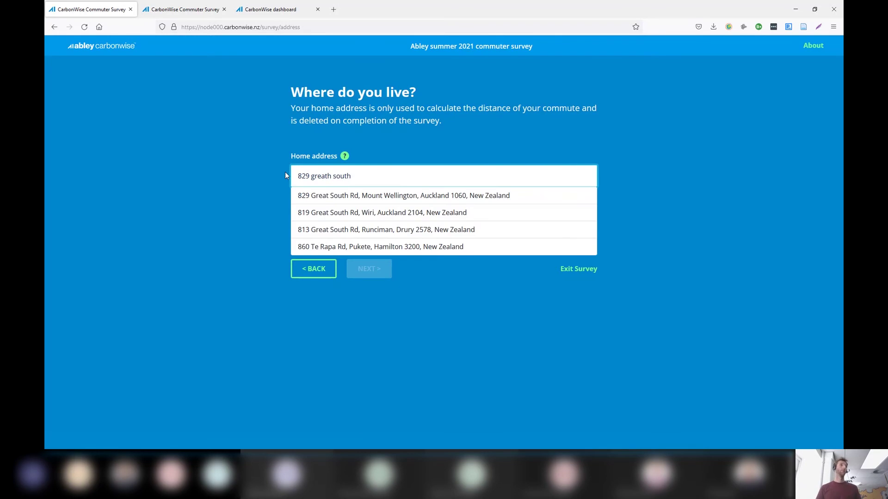
click(326, 196)
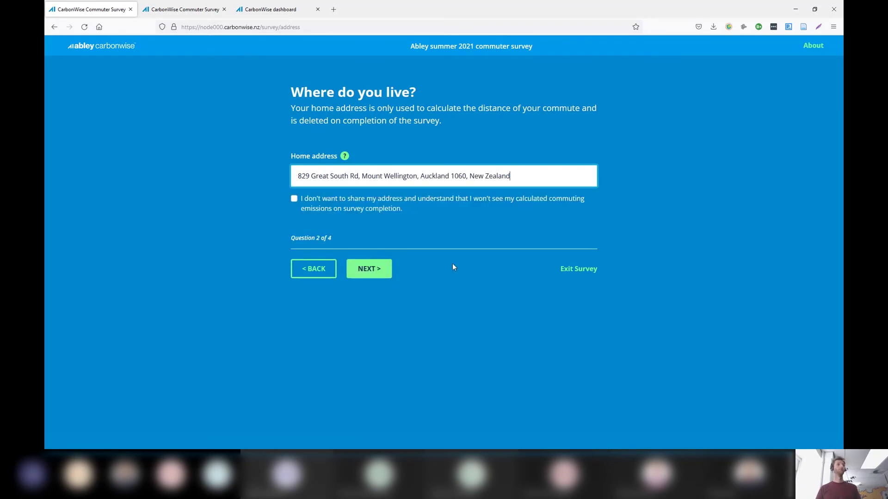
On the weekly commute question, tick 'I didn't work on Monday' and list Tuesday's workplaces
click(373, 271)
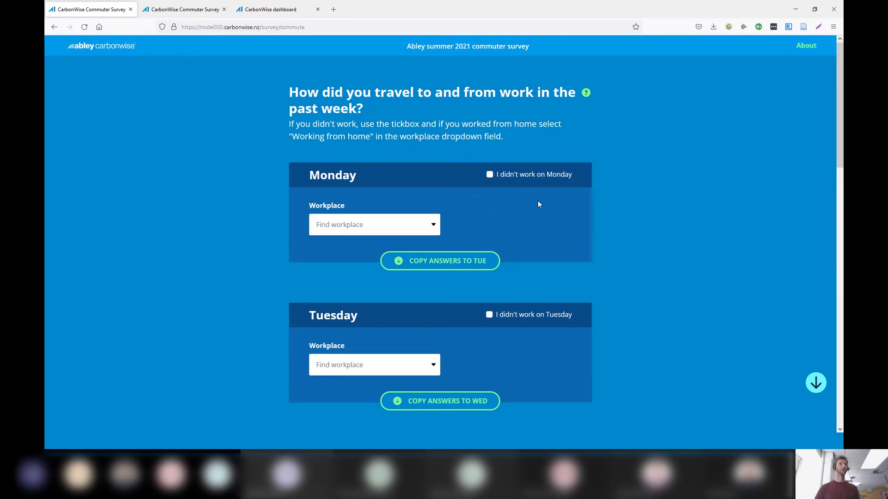
click(490, 175)
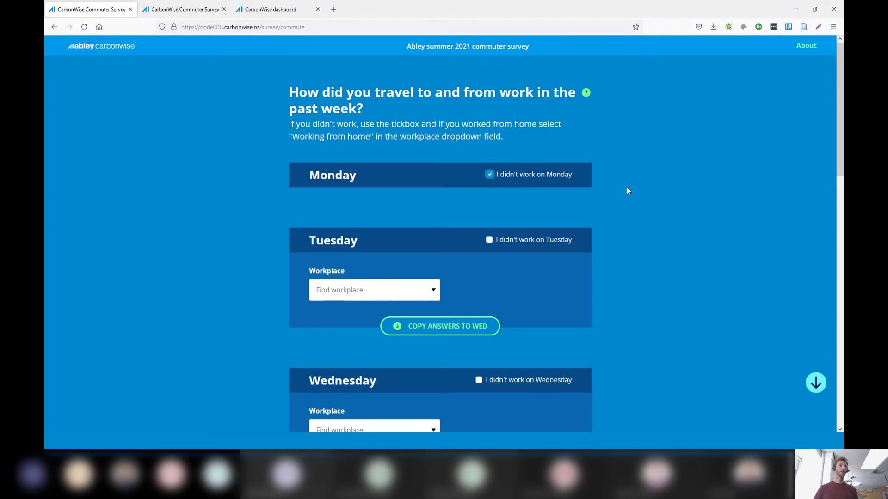
scroll(639, 179, down, 2)
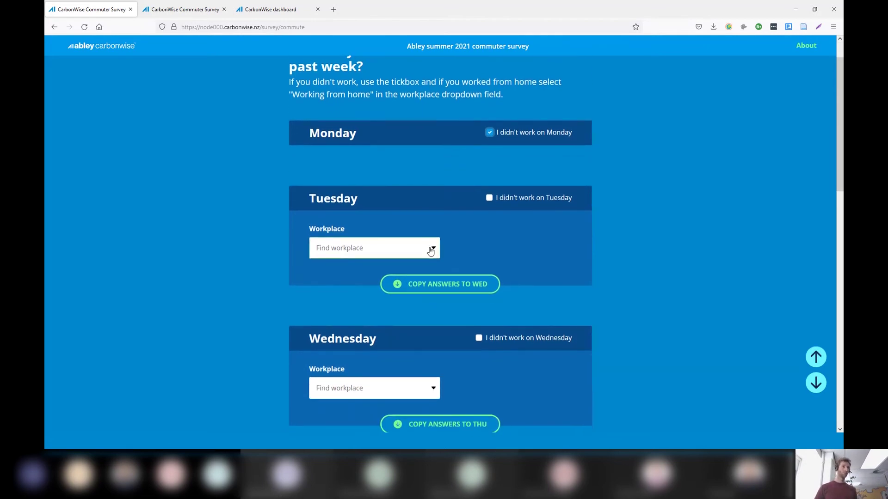
click(425, 247)
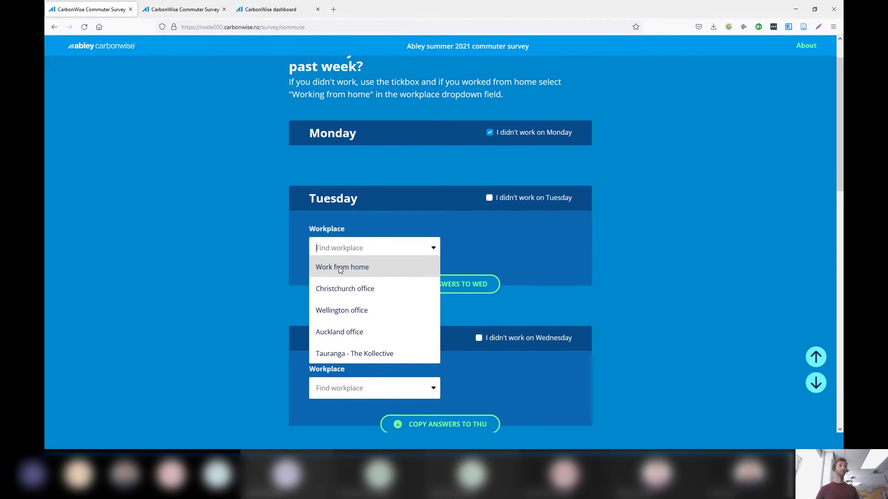
Set Tuesday to Work from home and Wednesday's workplace to Auckland office
click(340, 271)
scroll(590, 245, down, 4)
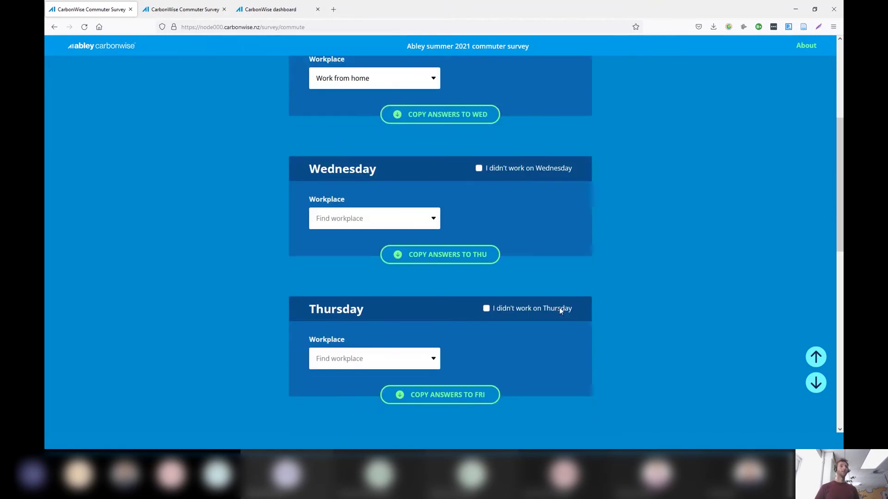
click(433, 219)
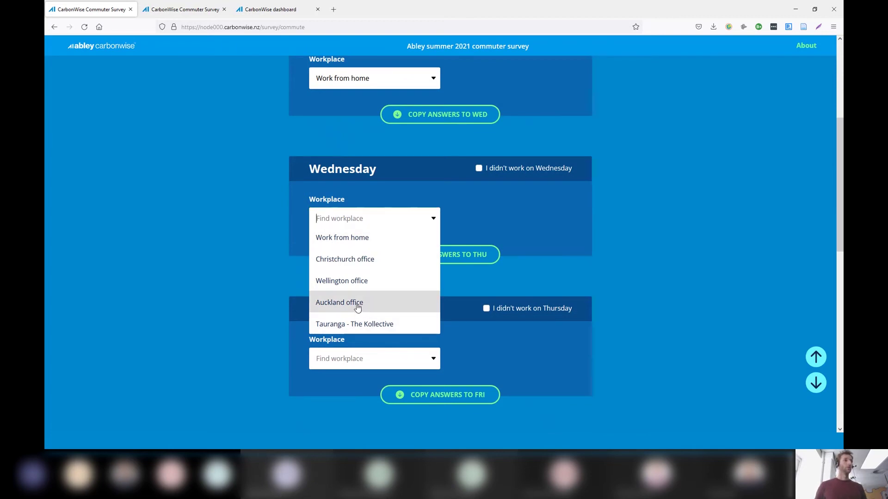
click(483, 207)
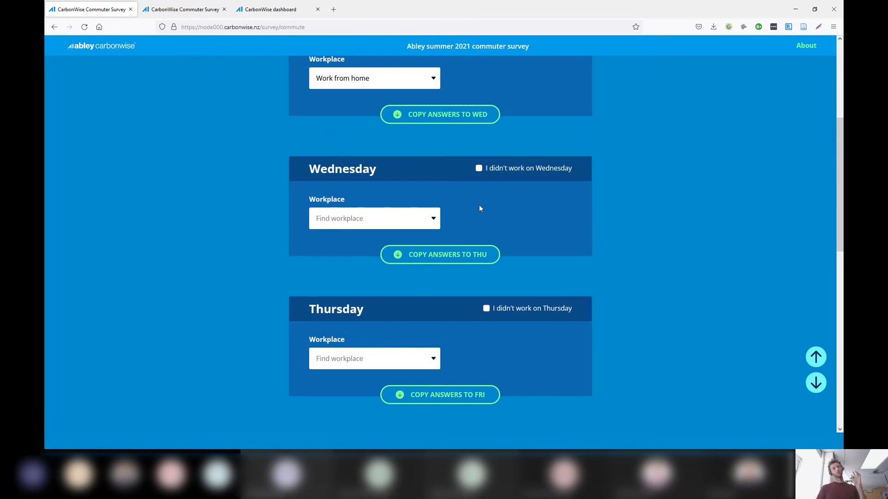
click(376, 220)
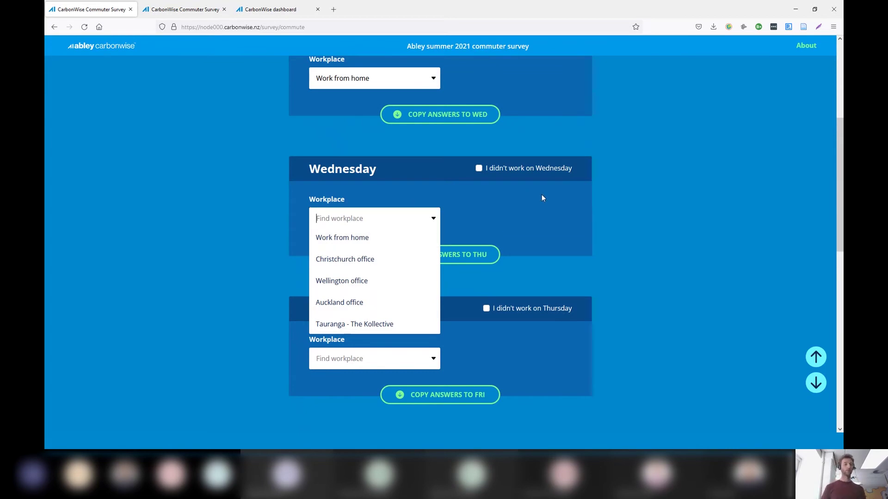
text(auckla)
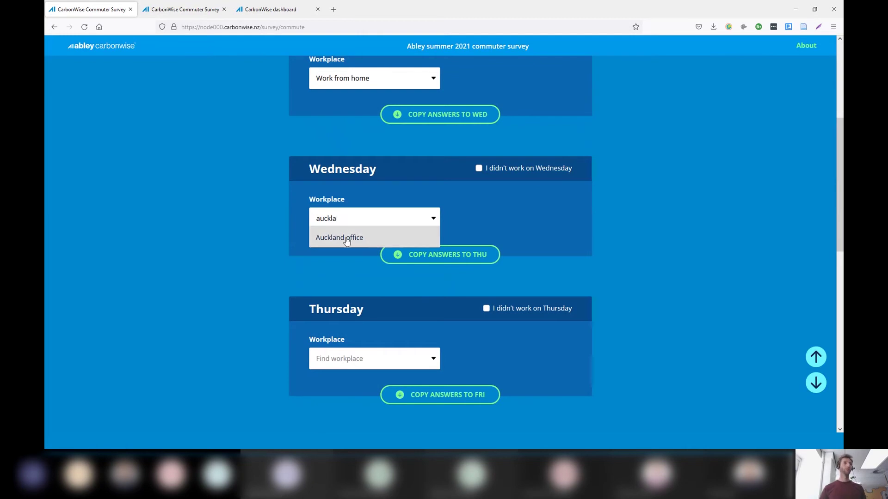
click(346, 237)
Set Wednesday's trip to work to Train with Walk/Run as secondary mode
scroll(470, 256, down, 2)
click(436, 213)
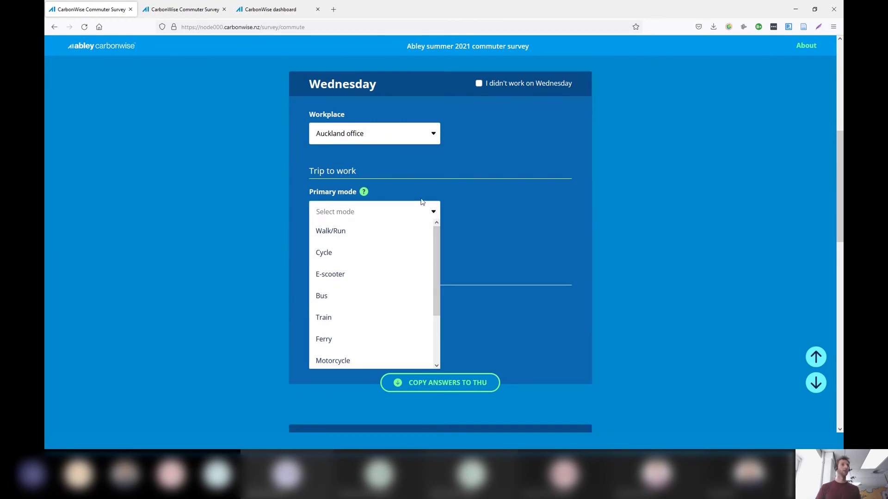
click(347, 318)
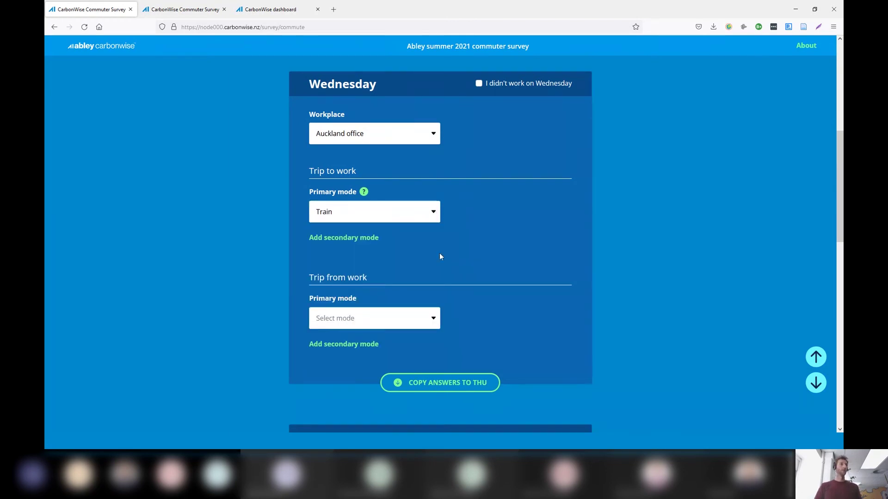
click(369, 237)
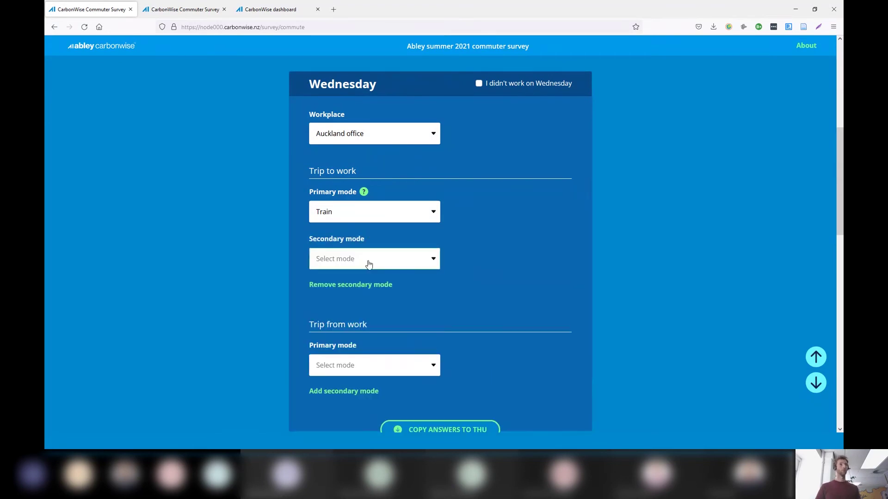
click(370, 258)
click(352, 278)
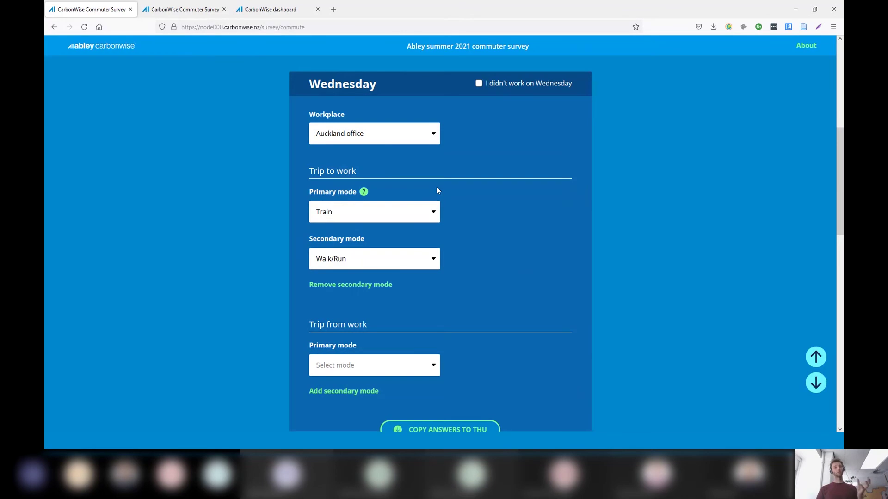
mouse_move(364, 194)
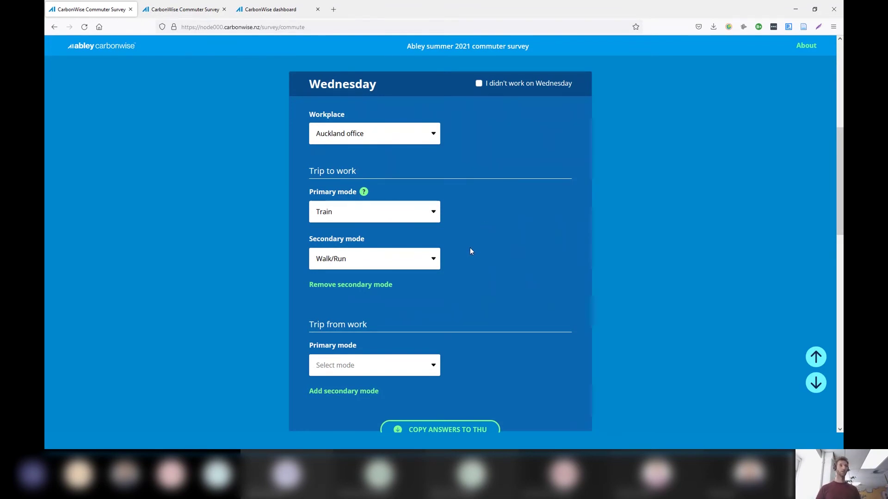
Set Wednesday's trip home to Train with Walk/Run as secondary mode
scroll(449, 279, down, 3)
click(407, 241)
click(370, 344)
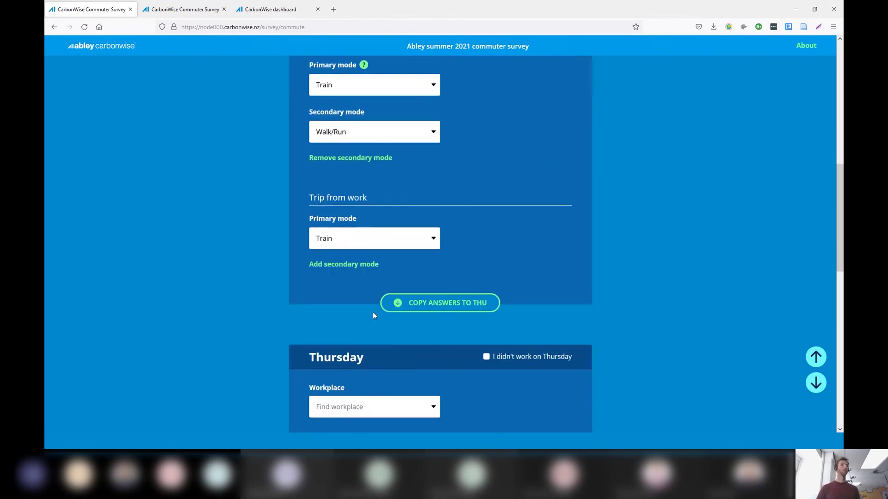
scroll(416, 229, down, 1)
click(354, 240)
click(349, 250)
click(338, 264)
Set Thursday's workplace to Auckland office and browse its trip-to-work mode options
scroll(444, 226, down, 4)
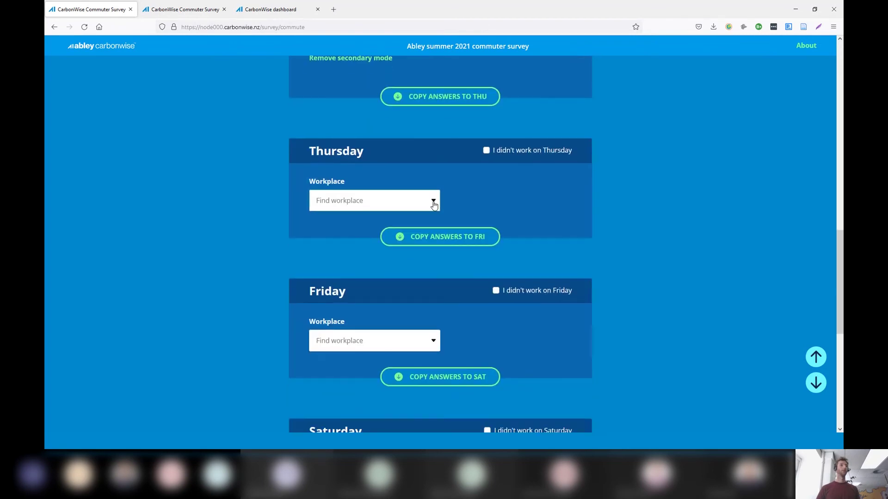
click(438, 202)
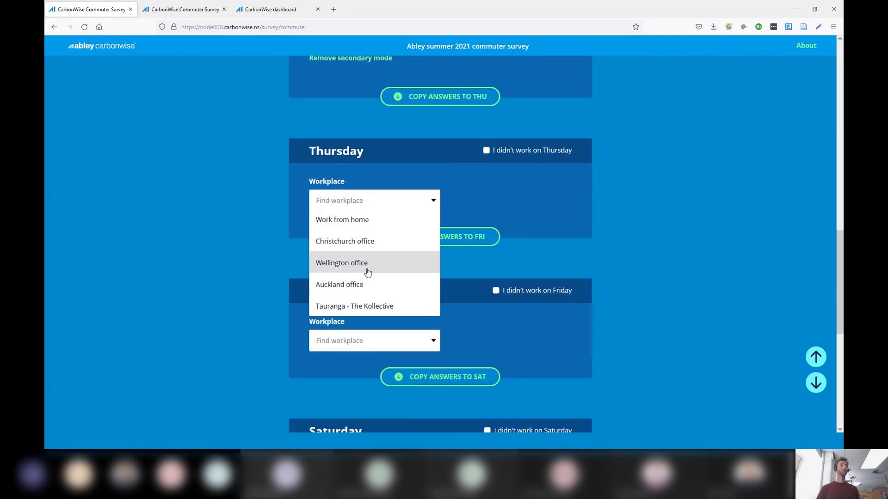
click(362, 282)
scroll(496, 223, down, 3)
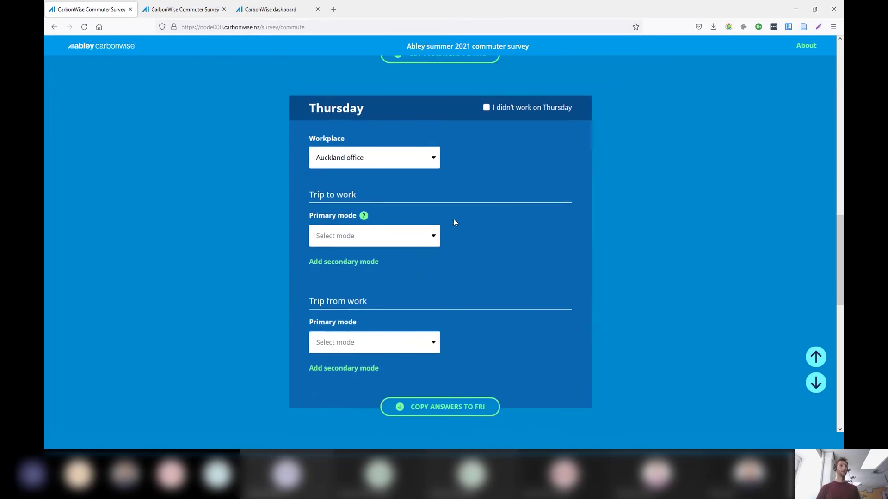
click(433, 156)
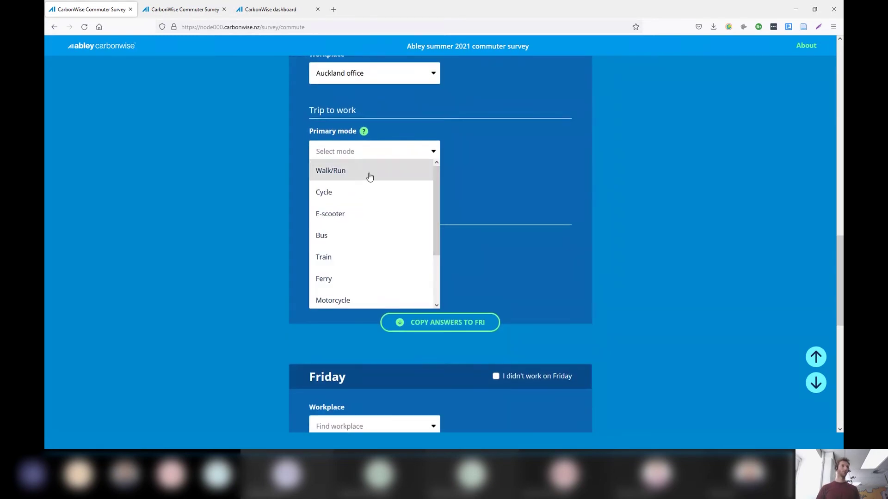
scroll(435, 196, down, 2)
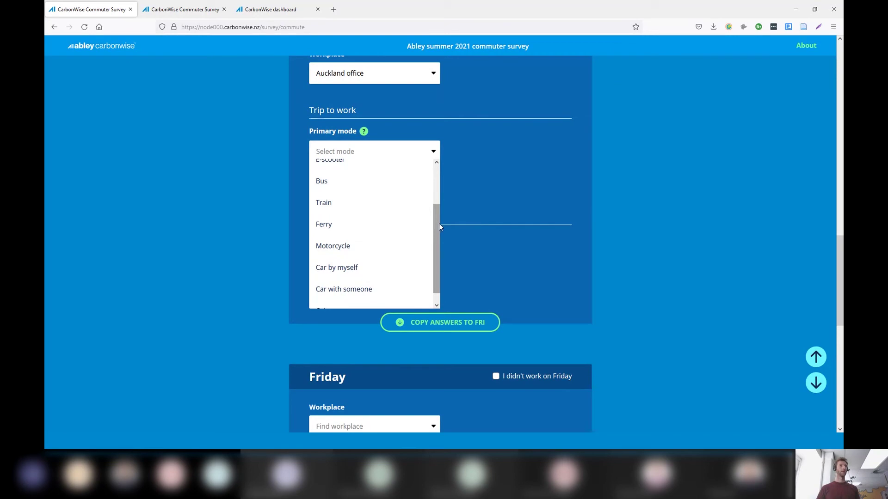
scroll(435, 229, down, 1)
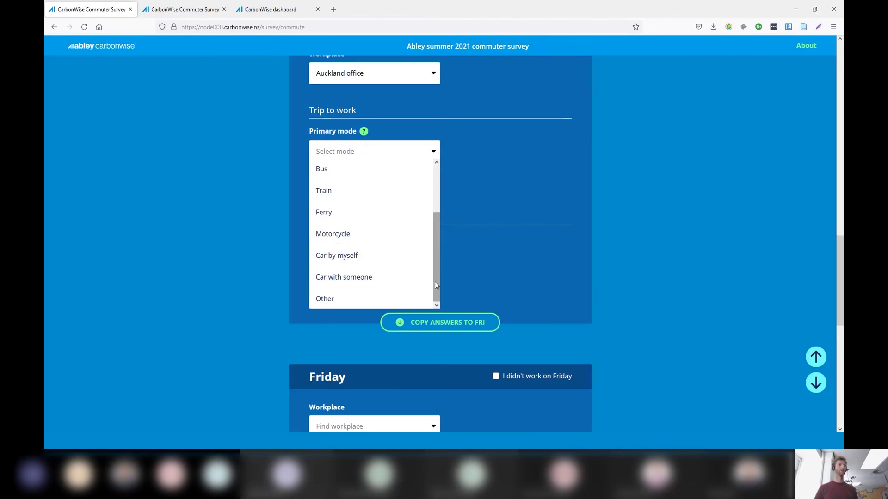
Set Thursday's trip to work to Car by myself, with Petrol as the vehicle fuel type
click(389, 263)
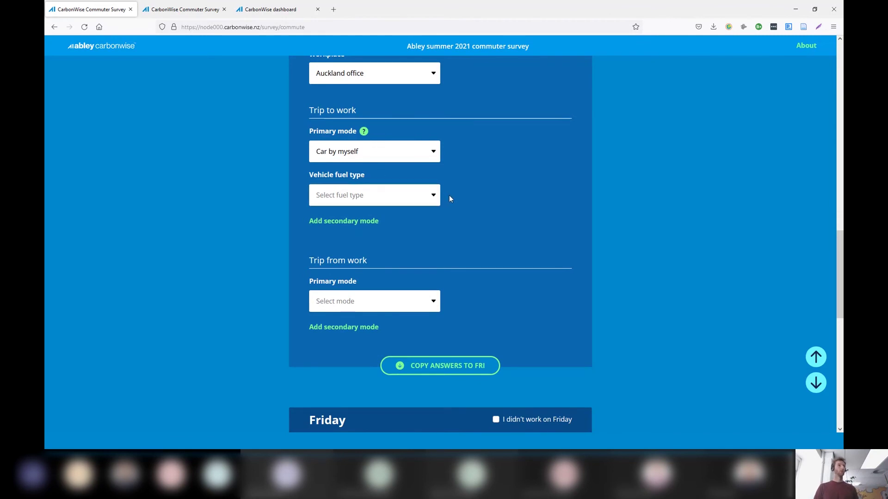
click(433, 199)
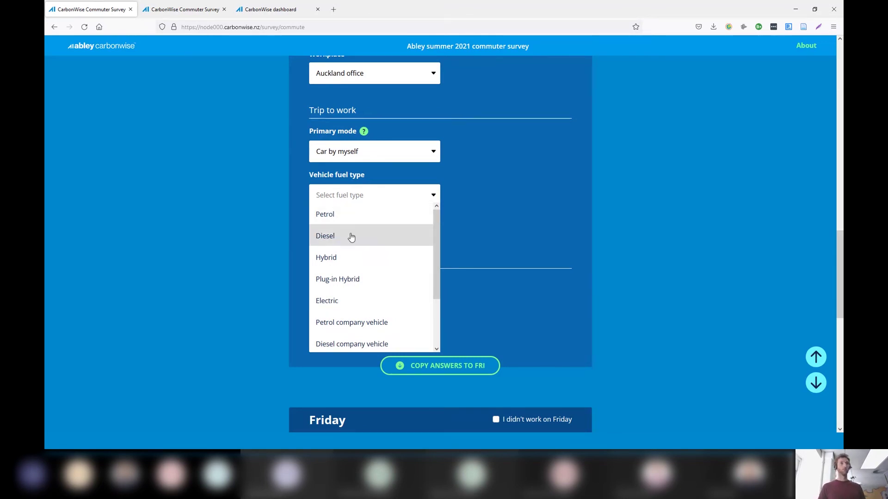
drag(440, 224, 440, 292)
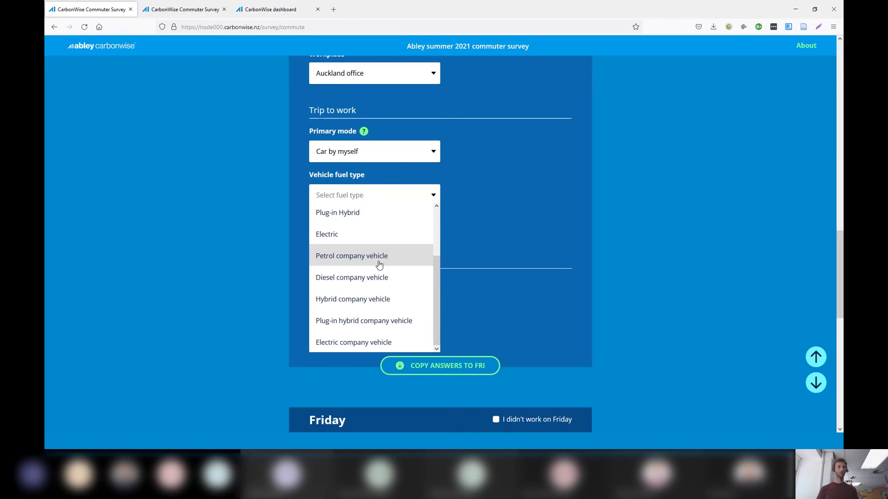
scroll(379, 264, up, 4)
click(337, 221)
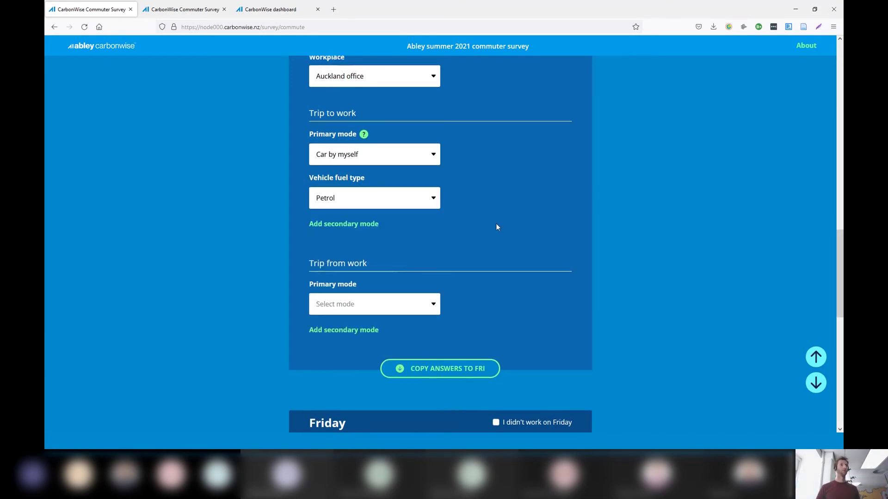
Set the trip home to Car with someone, fuelled by Petrol
click(434, 306)
scroll(434, 324, down, 3)
click(371, 429)
scroll(487, 235, down, 2)
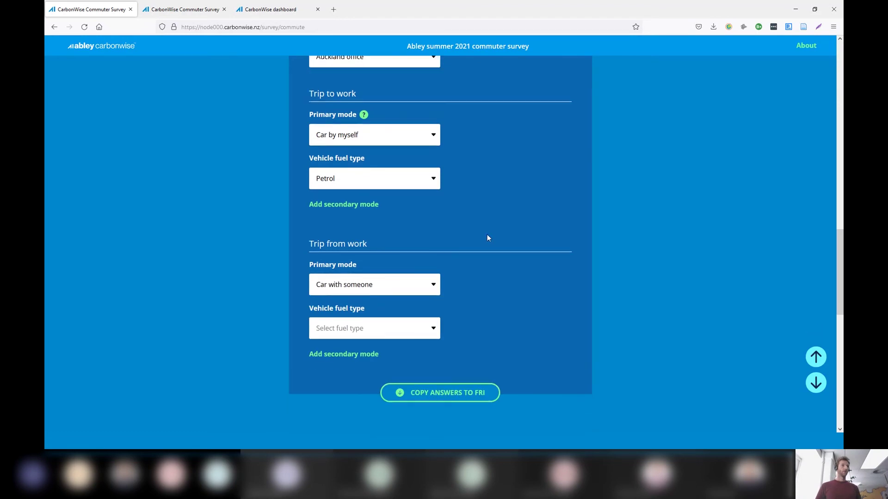
click(435, 265)
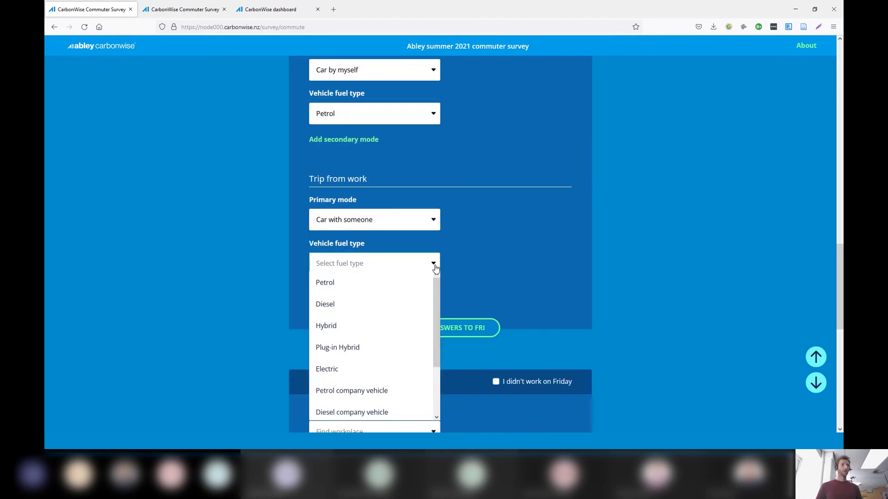
click(386, 281)
Copy Thursday's commute answers to Friday
scroll(491, 229, down, 2)
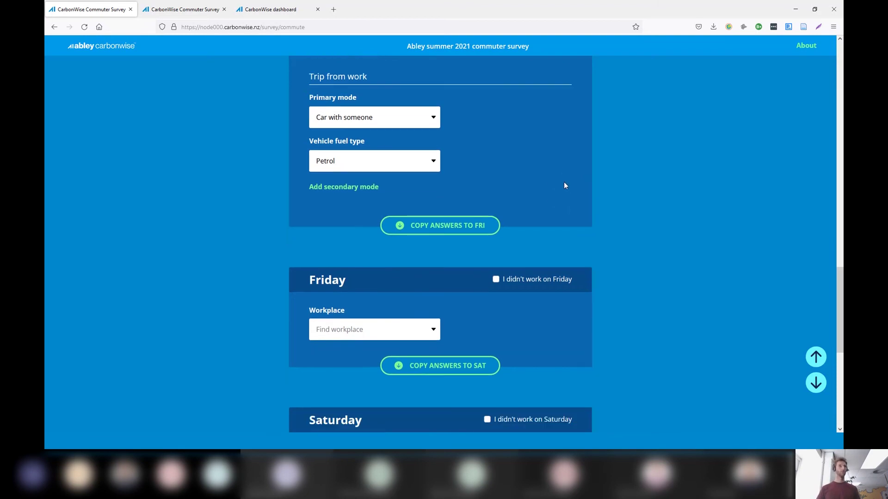
scroll(564, 183, down, 1)
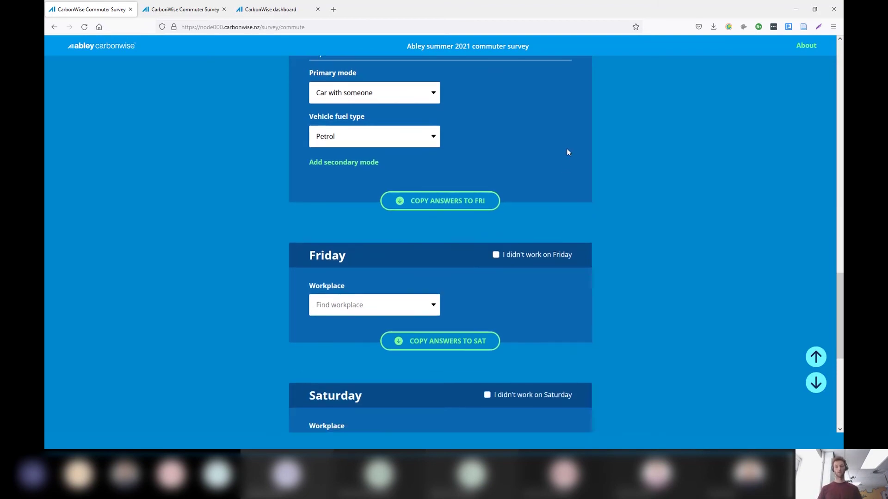
click(428, 205)
Mark Saturday as a day not worked
scroll(566, 203, down, 10)
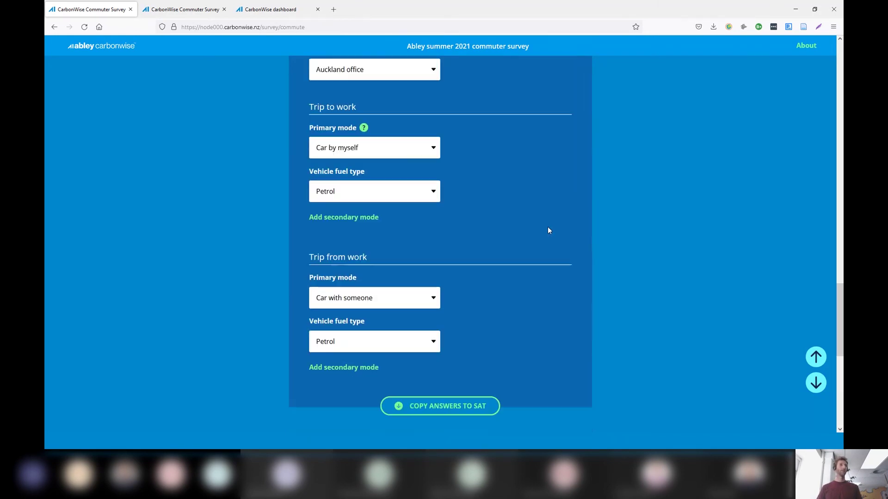
scroll(499, 213, down, 10)
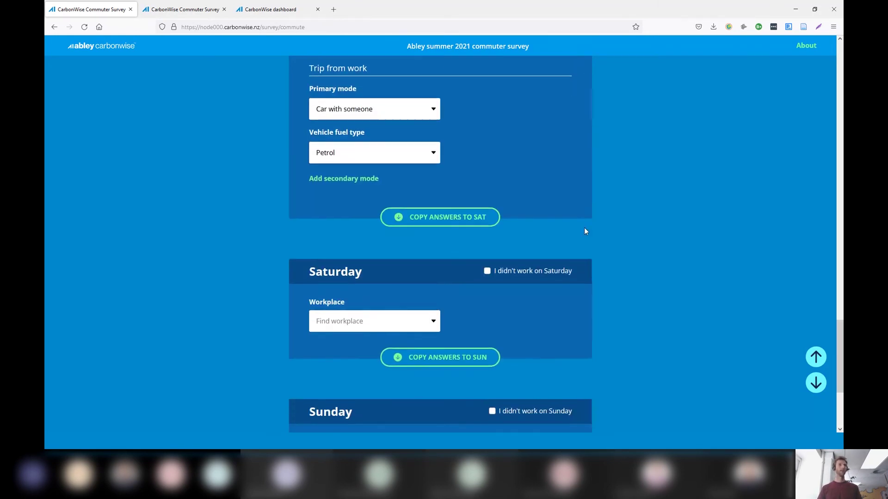
click(487, 185)
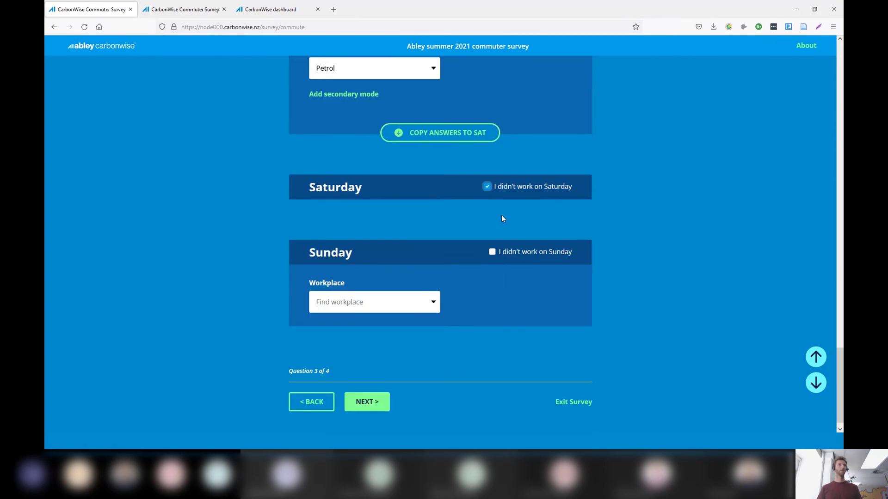
Mark Sunday as not worked, then enter 'please more showers' in the final question's comment box
click(492, 252)
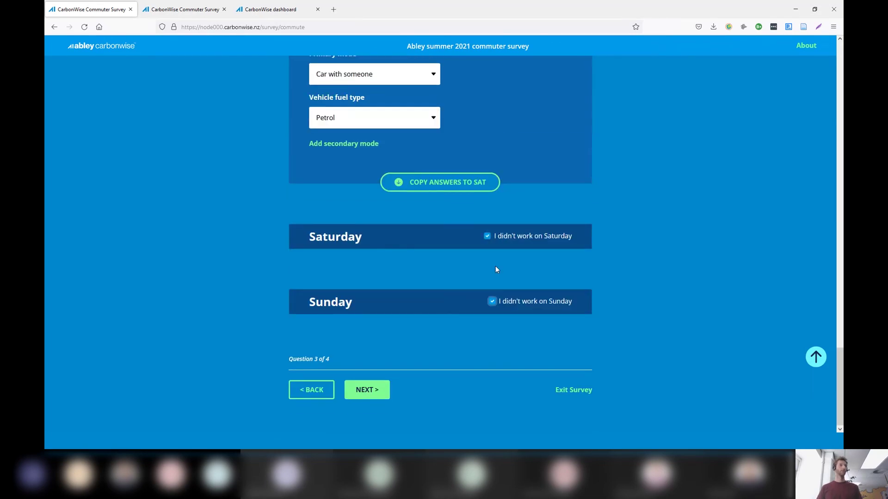
click(378, 393)
click(479, 205)
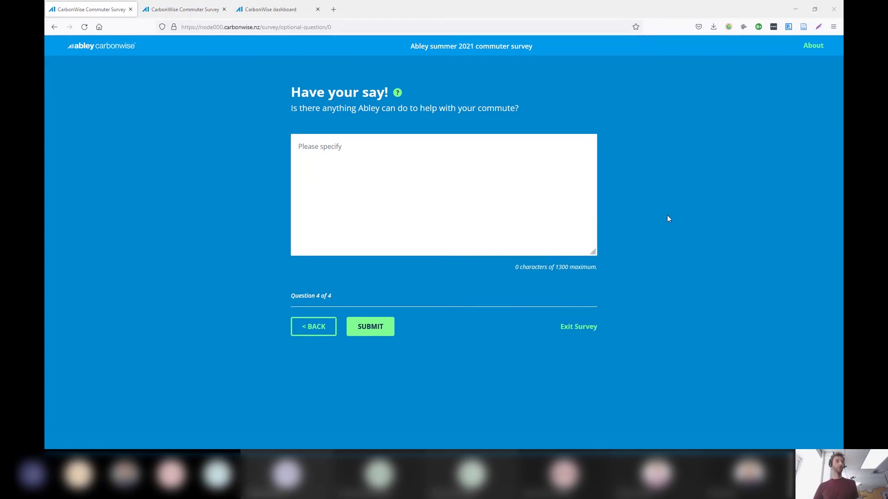
click(653, 224)
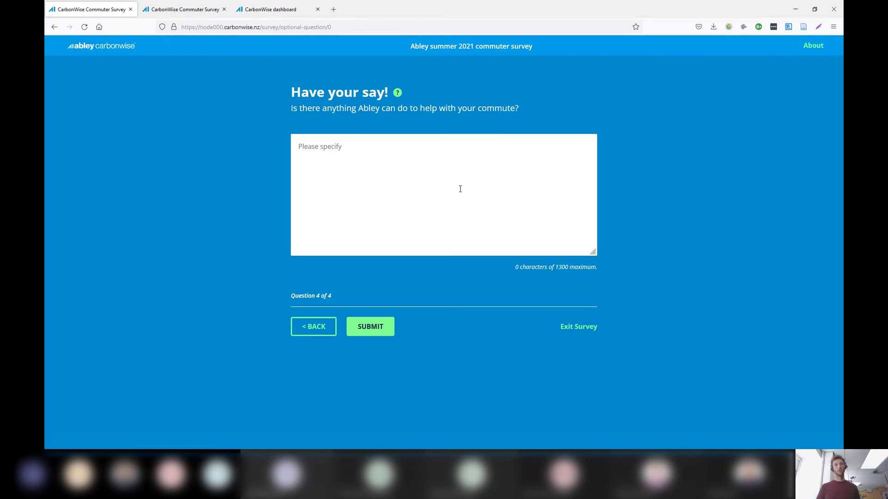
click(458, 188)
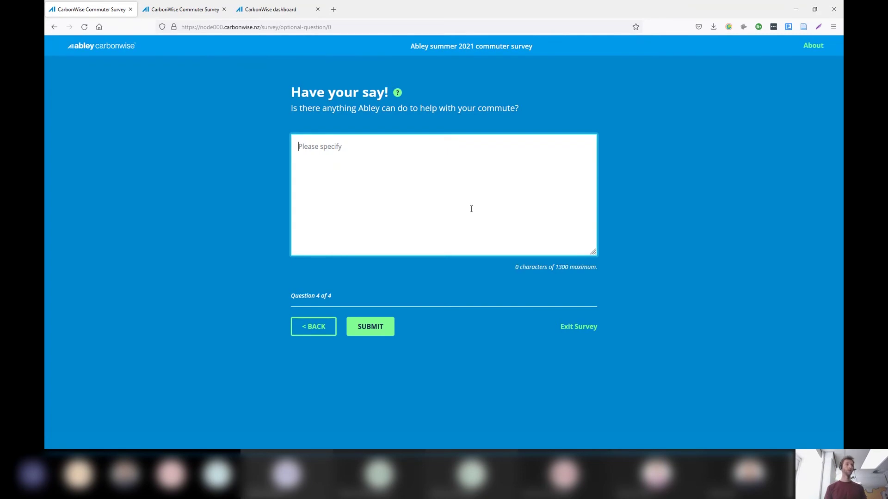
text(please m)
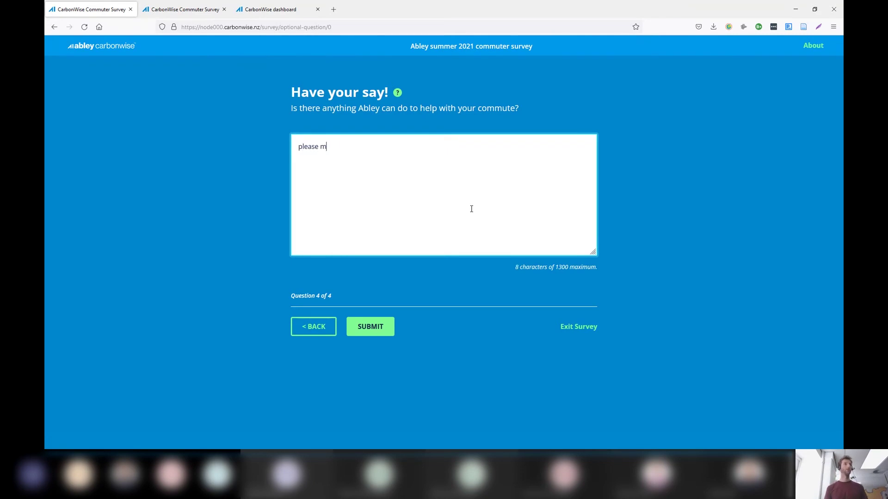
text(ore showers)
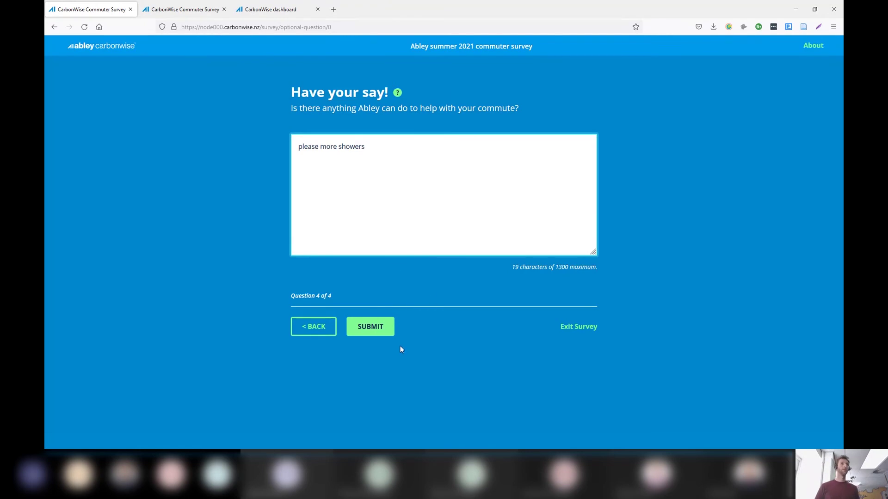
Submit the survey and highlight the transport initiatives and More tips suggestions on the recap
click(363, 333)
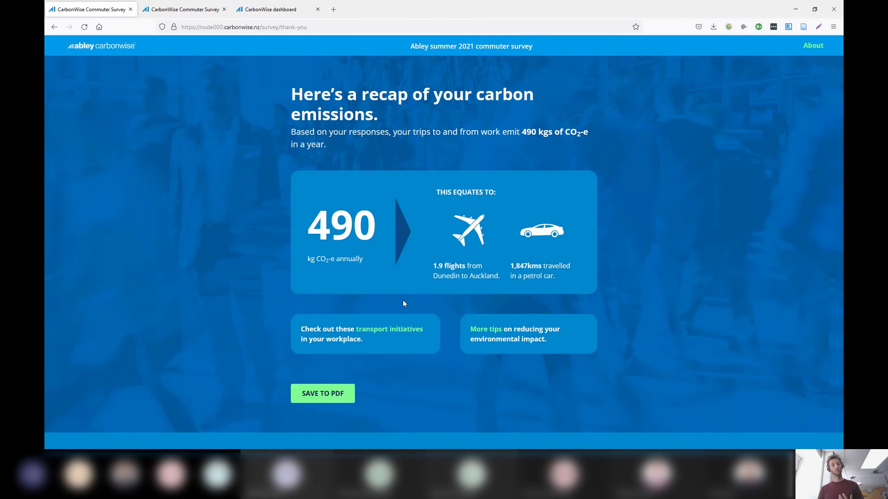
drag(370, 342, 303, 329)
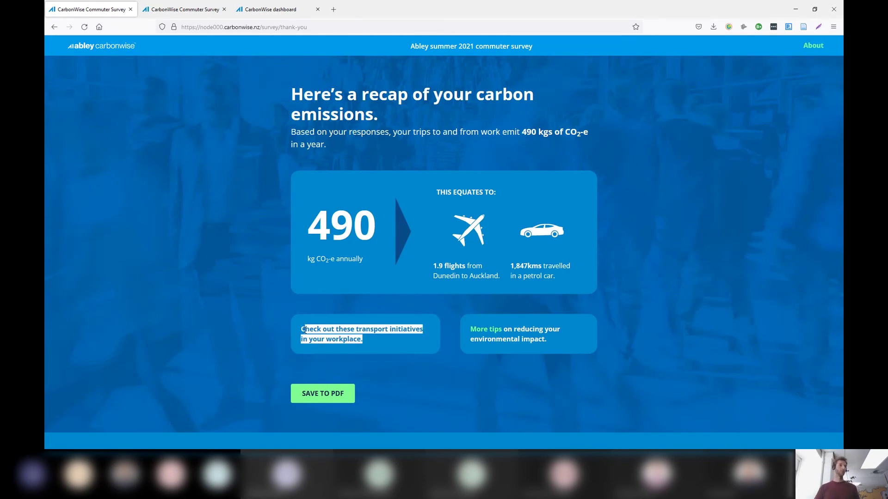
click(324, 314)
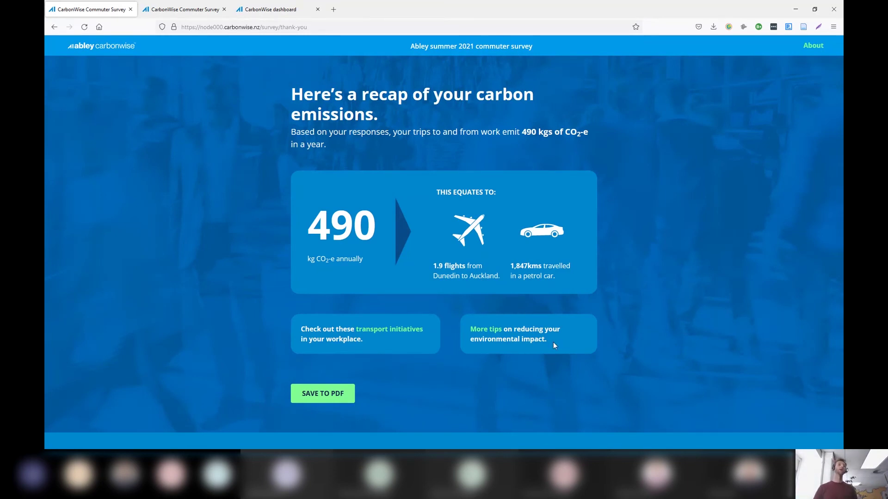
drag(554, 341, 464, 326)
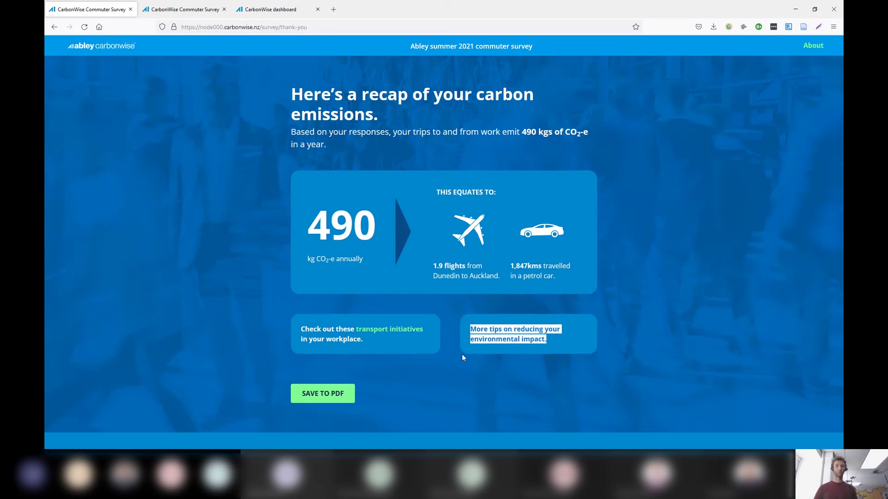
click(462, 354)
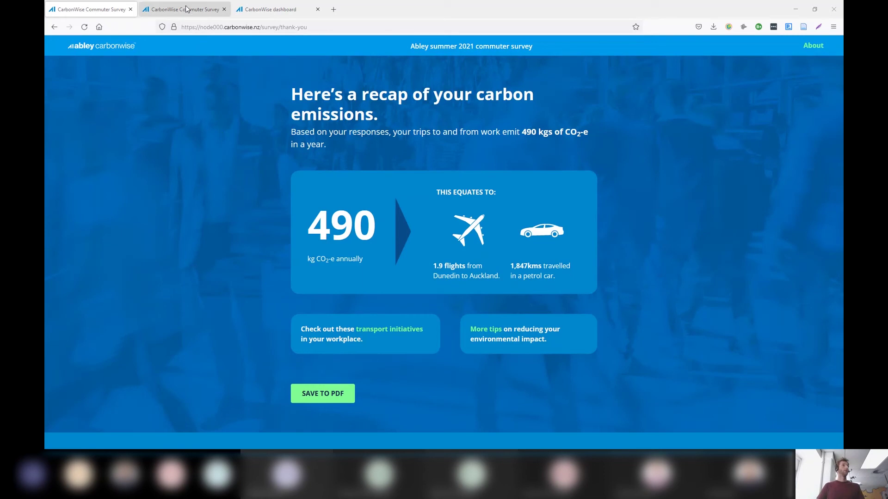
Open the CarbonWise dashboard and highlight the Response Tracker's total employees and respondents figures
click(265, 11)
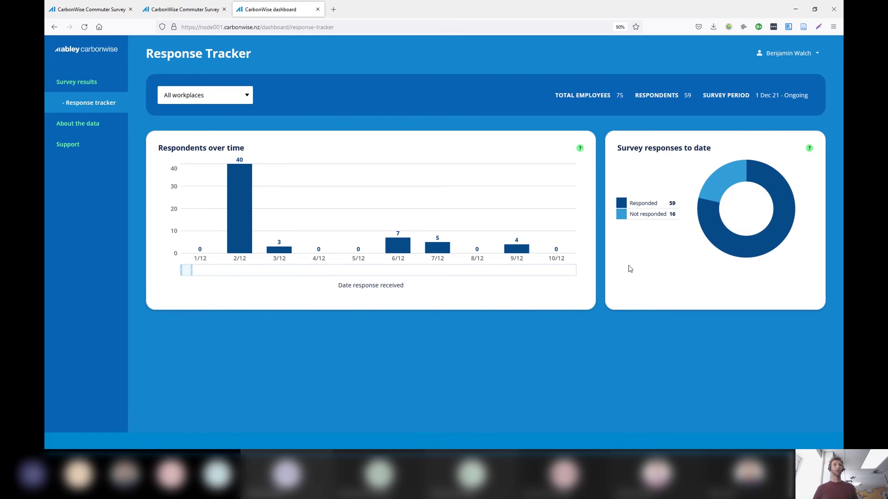
drag(696, 96, 556, 96)
click(588, 134)
Open Survey results, filter to Christchurch office, then switch the filter back to All workplaces
click(79, 86)
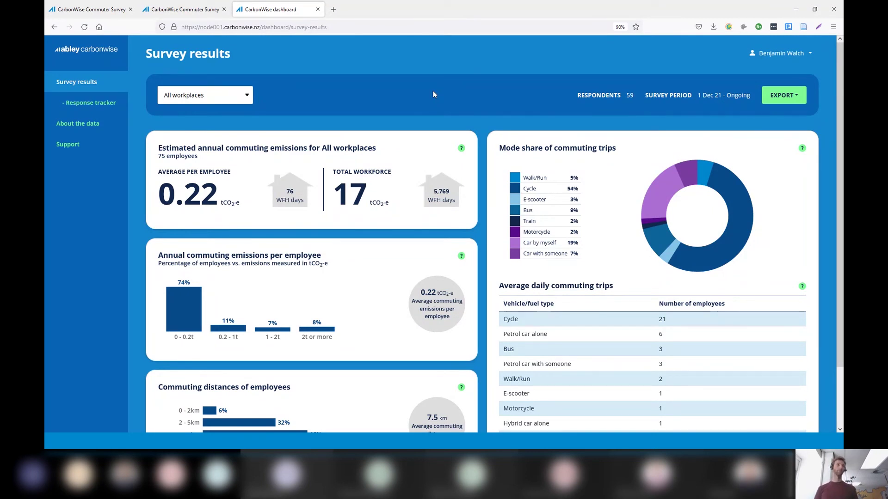
click(233, 95)
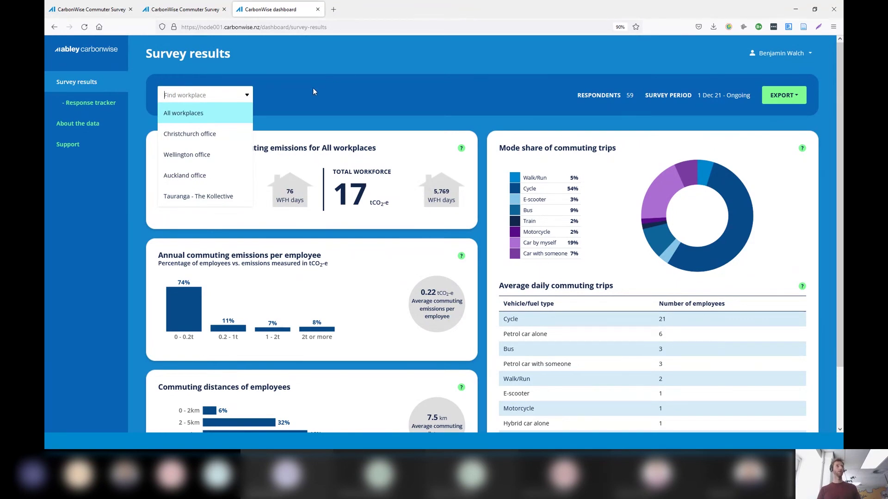
click(196, 118)
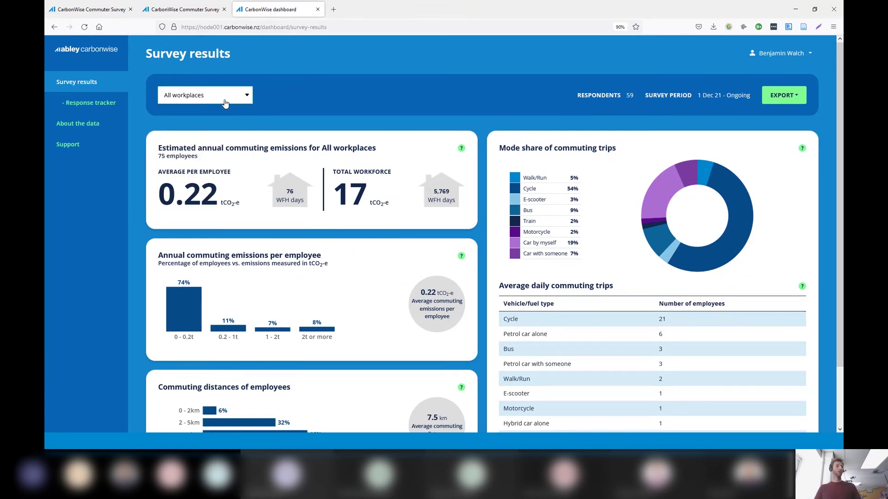
click(232, 97)
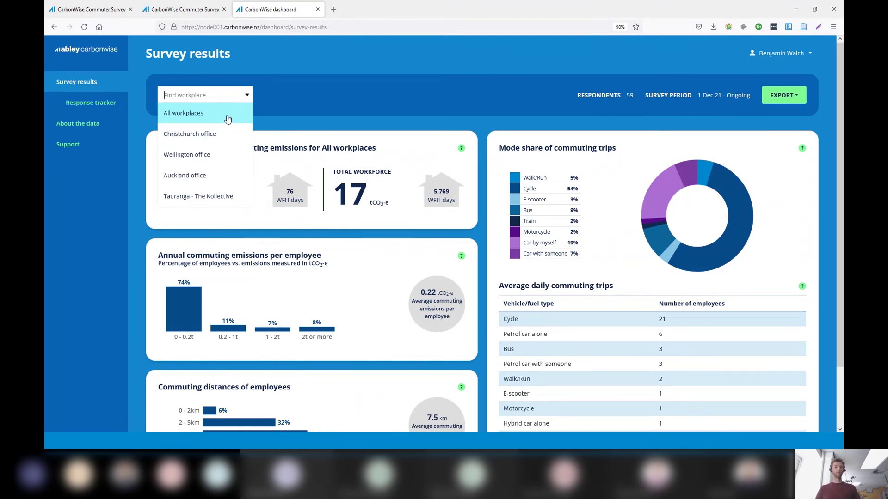
click(186, 137)
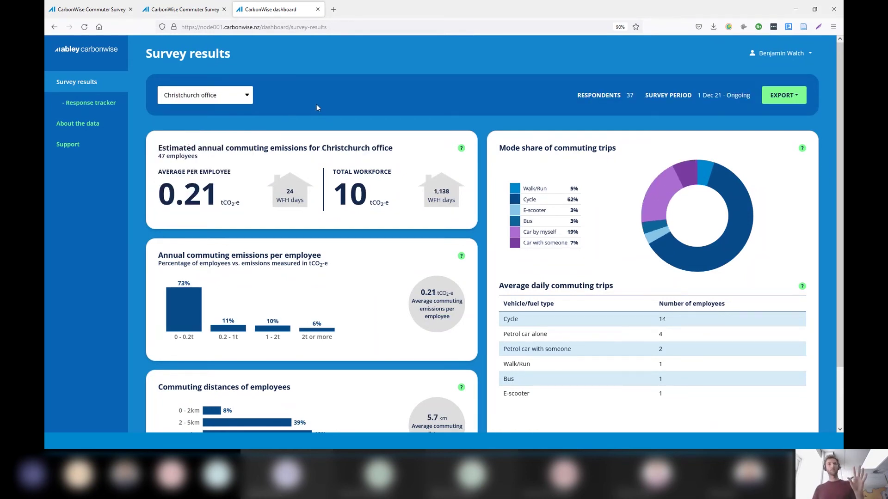
click(203, 95)
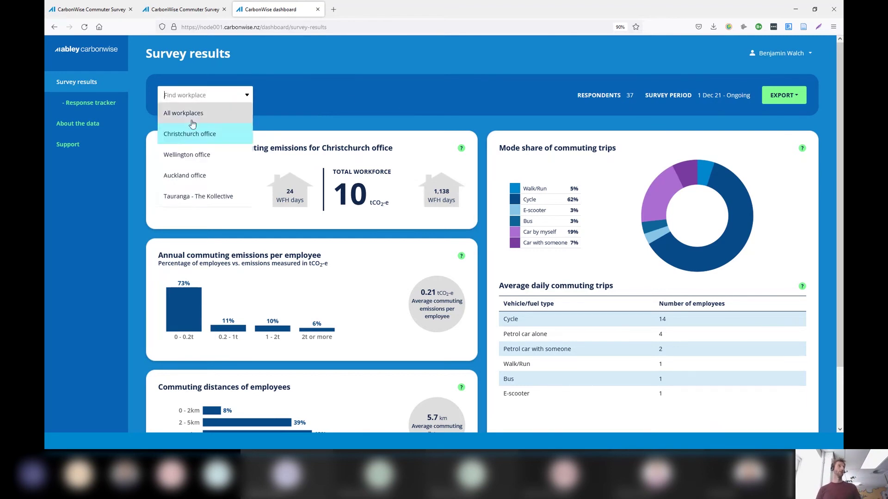
click(185, 116)
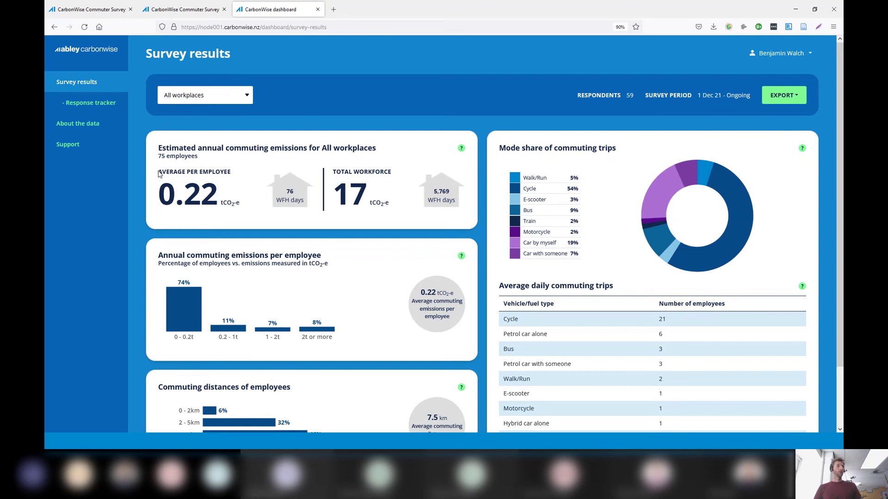
drag(159, 173, 238, 200)
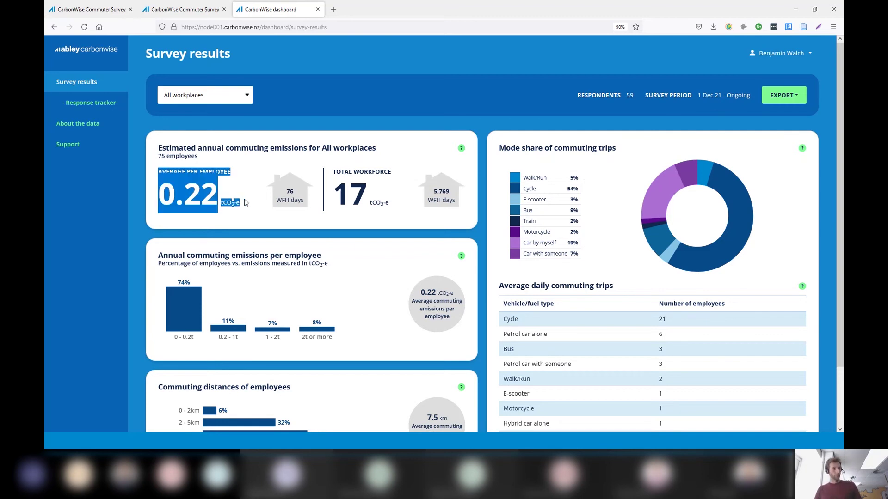
click(247, 218)
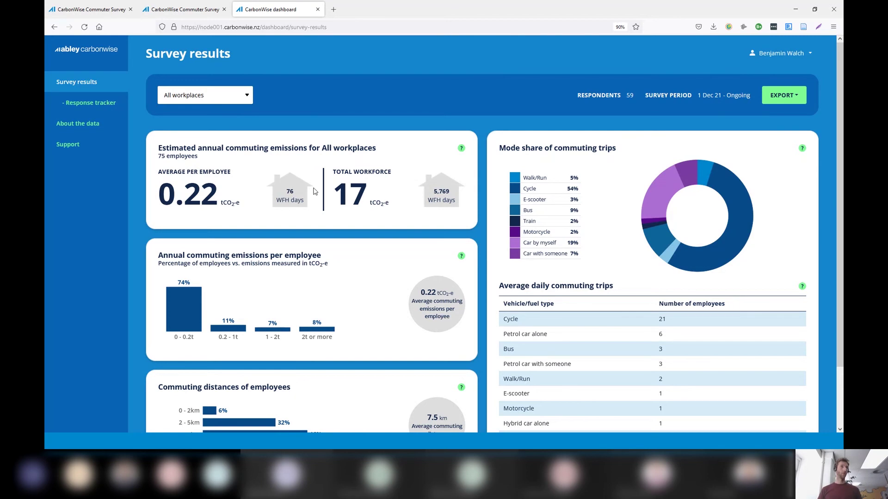
drag(453, 200, 433, 200)
click(439, 204)
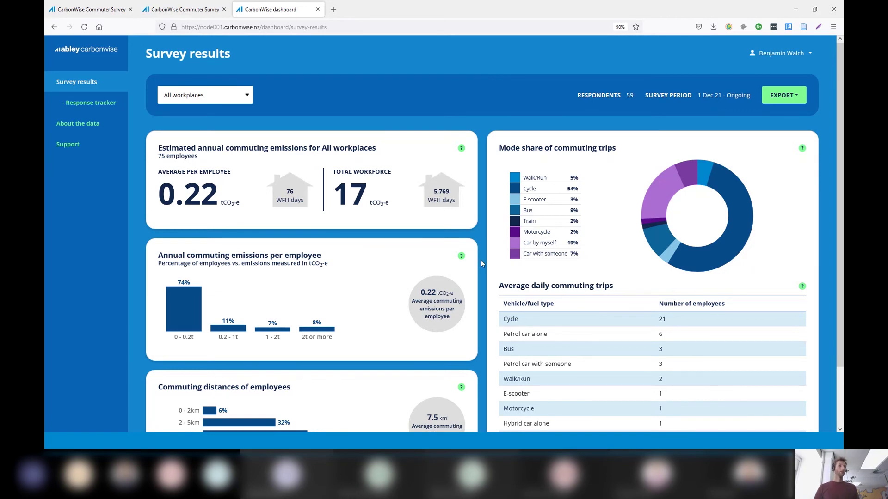
Scroll through the dashboard results, then filter them to the Christchurch office
scroll(473, 257, down, 2)
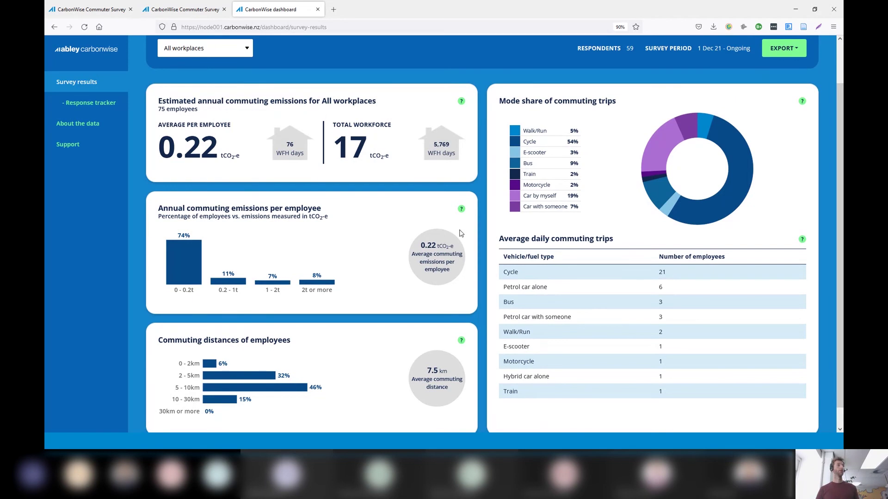
scroll(456, 230, down, 1)
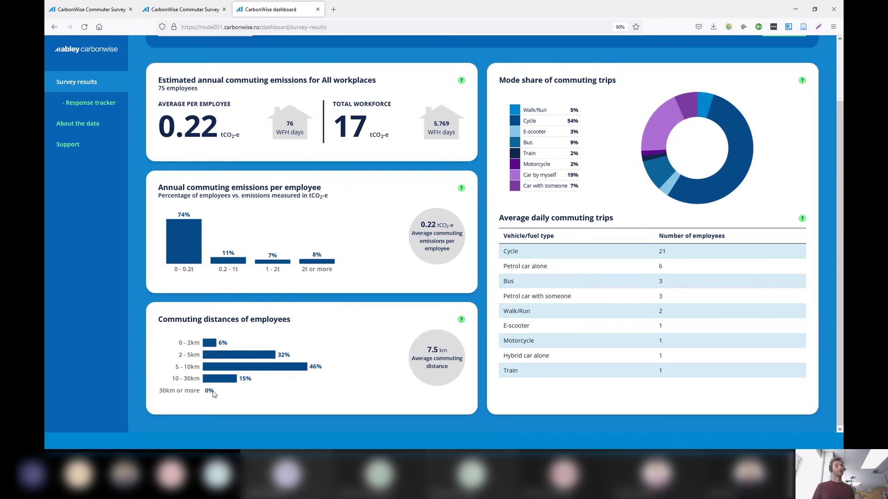
scroll(216, 393, up, 2)
click(204, 95)
click(181, 135)
scroll(385, 279, down, 2)
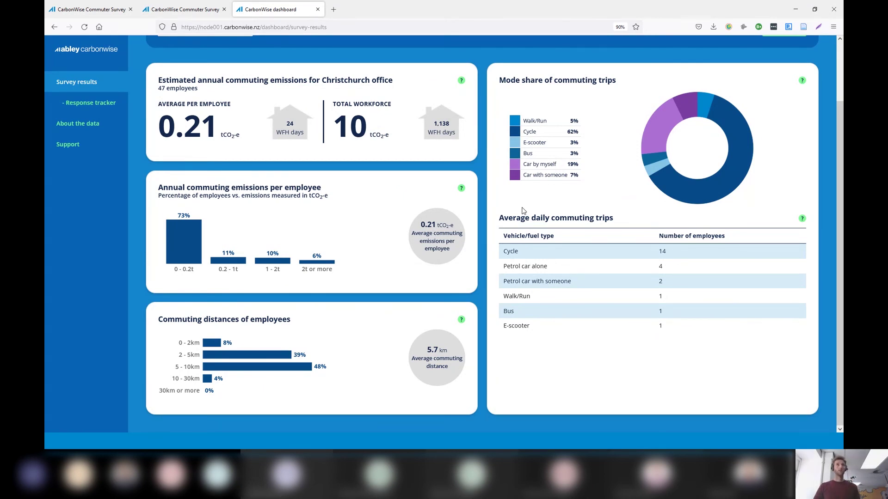
Highlight the Average daily commuting trips table and its Cycle row count of 14
scroll(641, 139, up, 2)
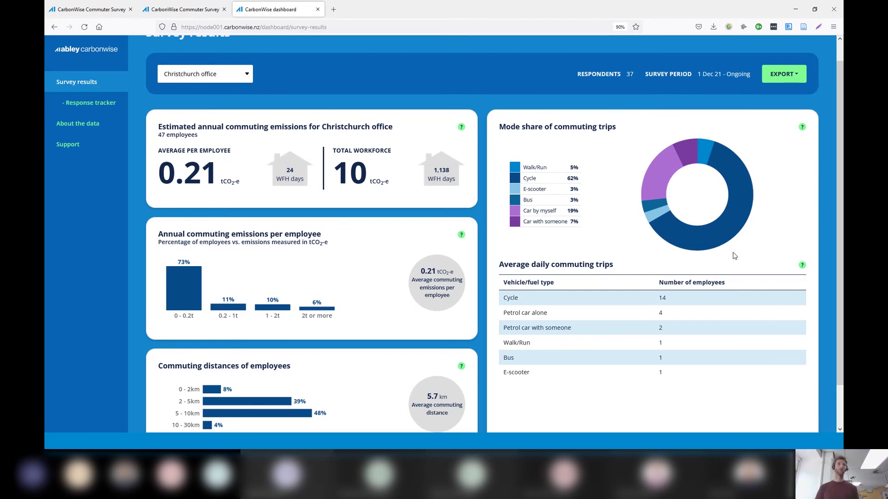
drag(504, 282, 685, 381)
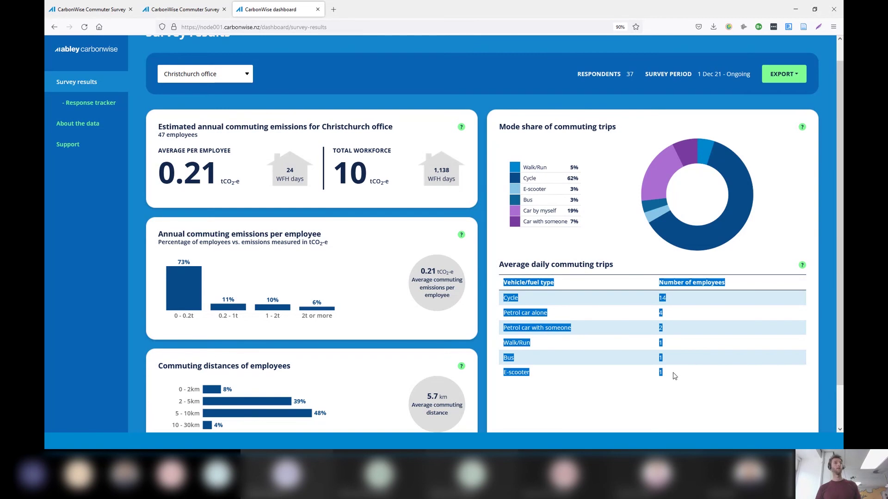
click(674, 376)
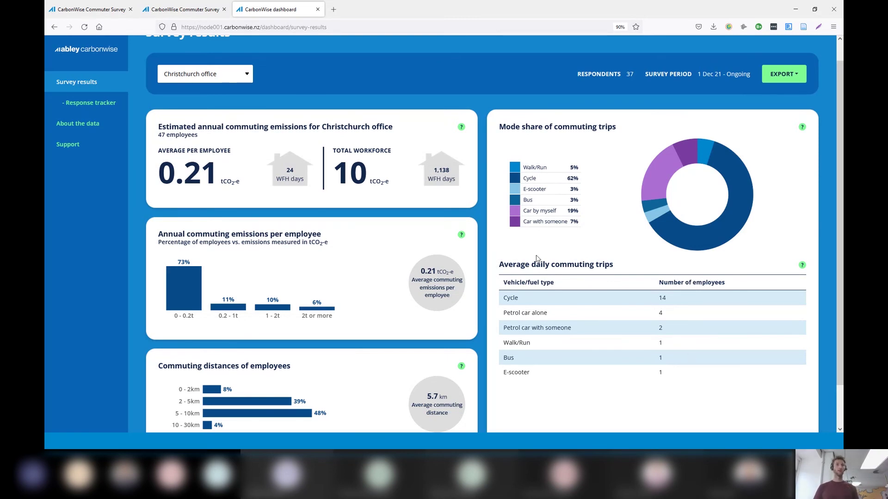
drag(504, 296, 681, 301)
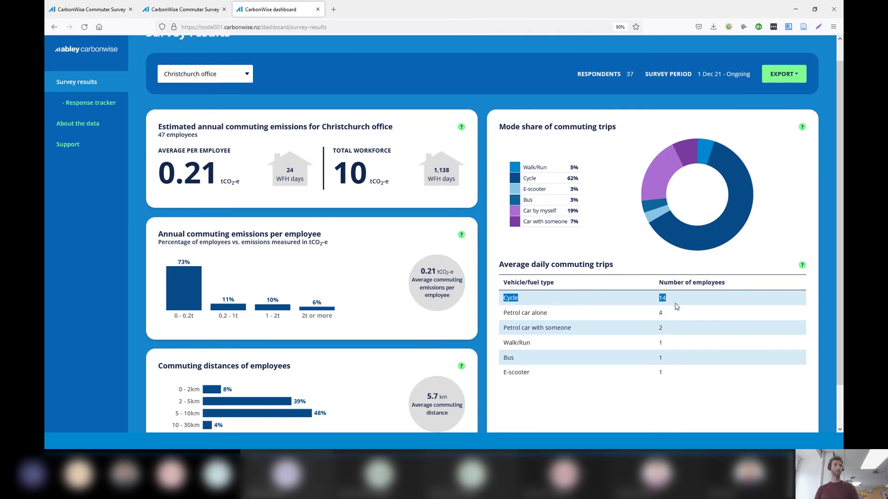
click(676, 355)
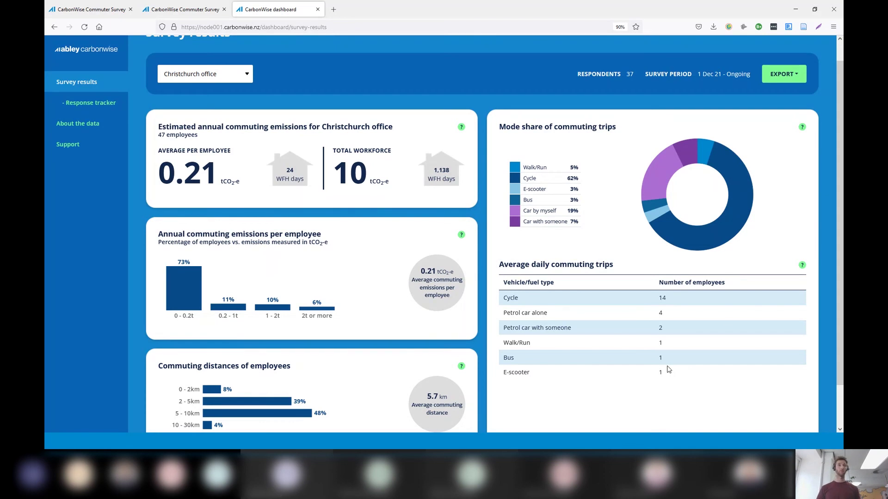
drag(681, 301, 503, 298)
click(598, 357)
Switch the workplace filter back to All workplaces
scroll(370, 222, up, 1)
click(228, 105)
click(190, 111)
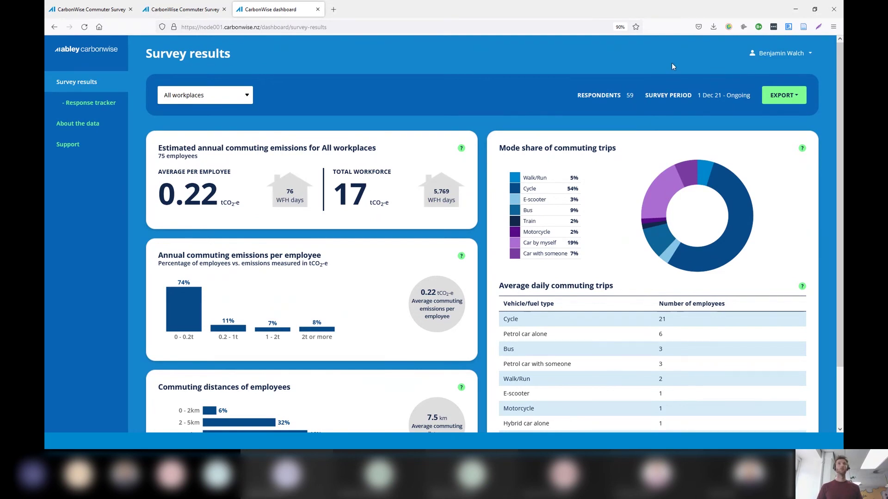
Open the EXPORT format choices on the All workplaces Survey results
click(796, 100)
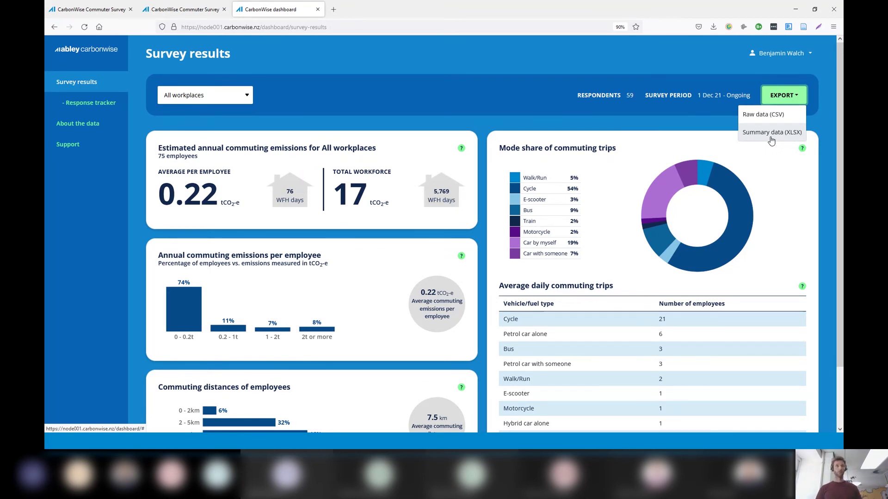
click(451, 103)
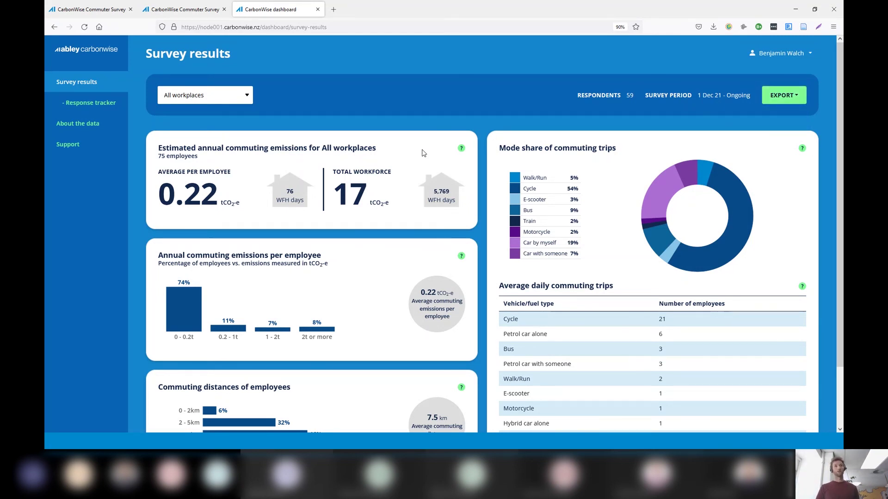
drag(338, 171, 387, 204)
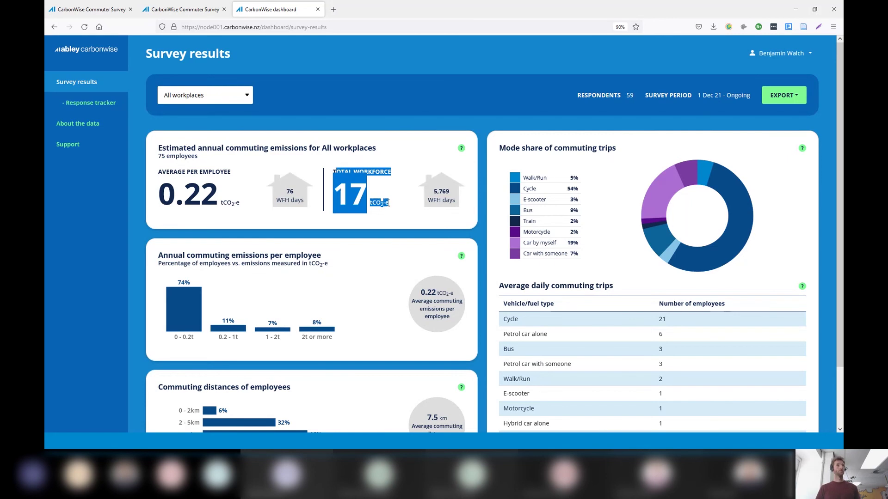
click(389, 204)
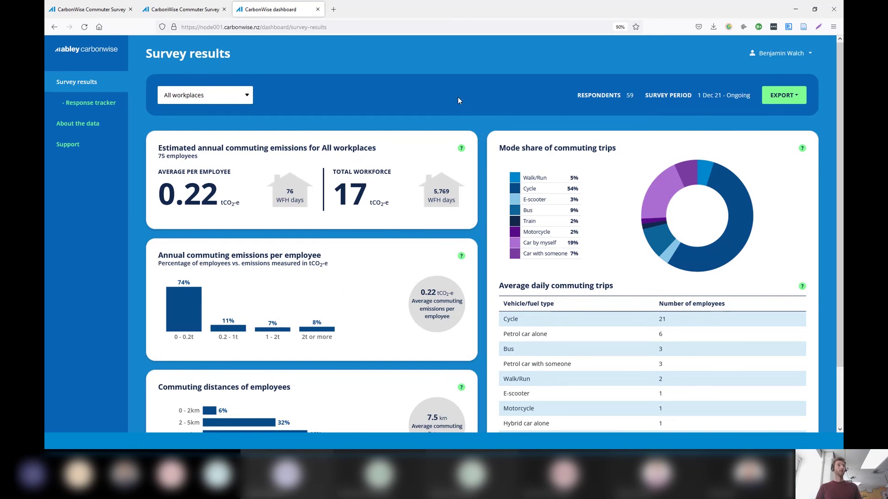
scroll(458, 98, down, 3)
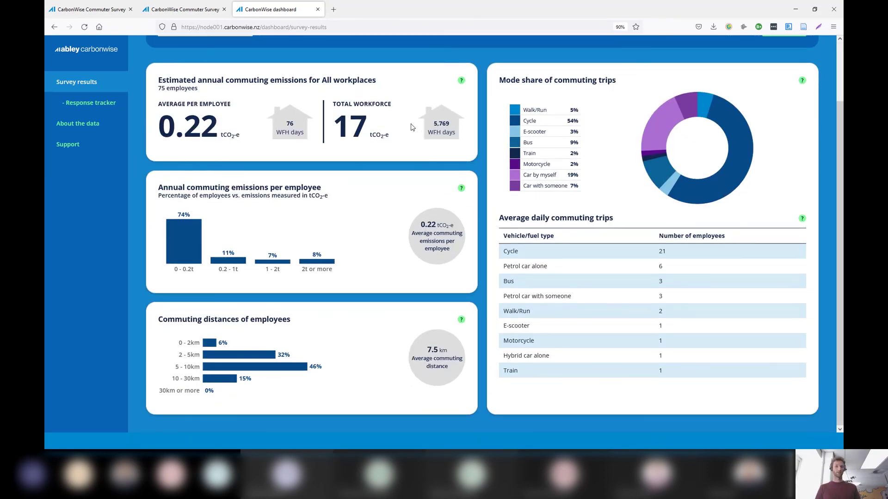
scroll(416, 125, up, 3)
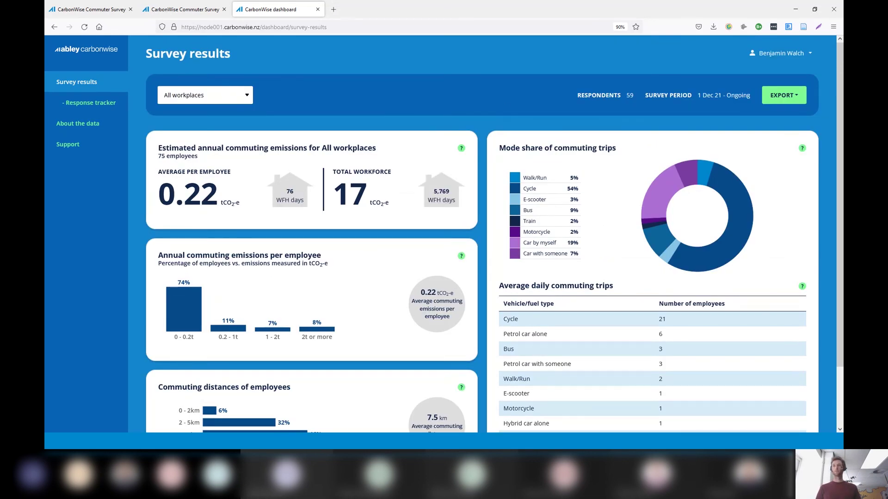
Bring the webinar slideshow back and advance from Software demo to the Questions slide
key(alt+Tab)
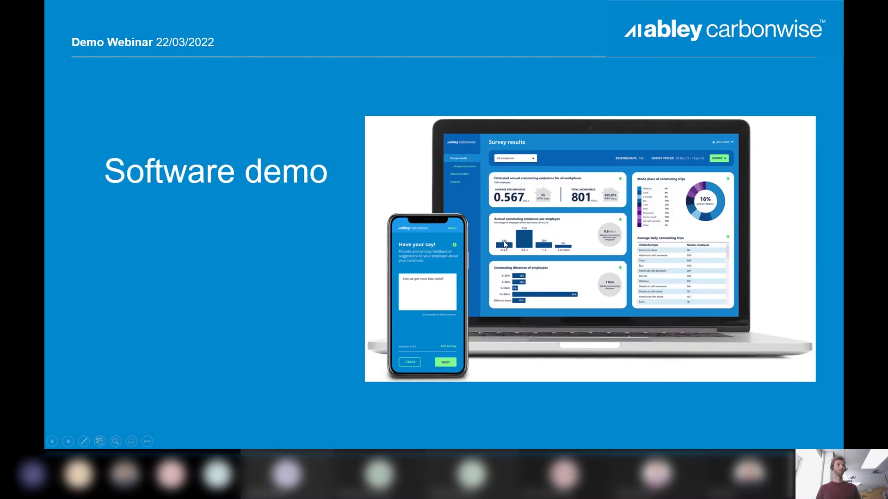
key(Right)
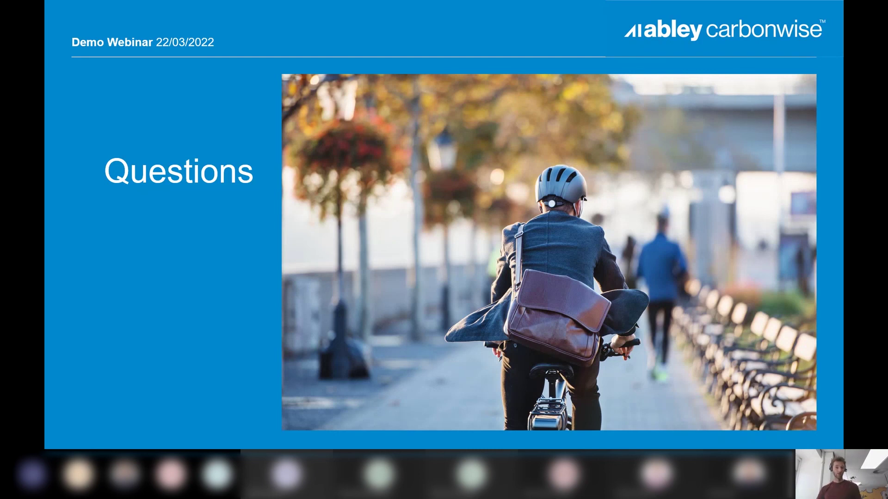
Export the dashboard's summary data as an XLSX file and open the download in Excel
key(alt+Tab)
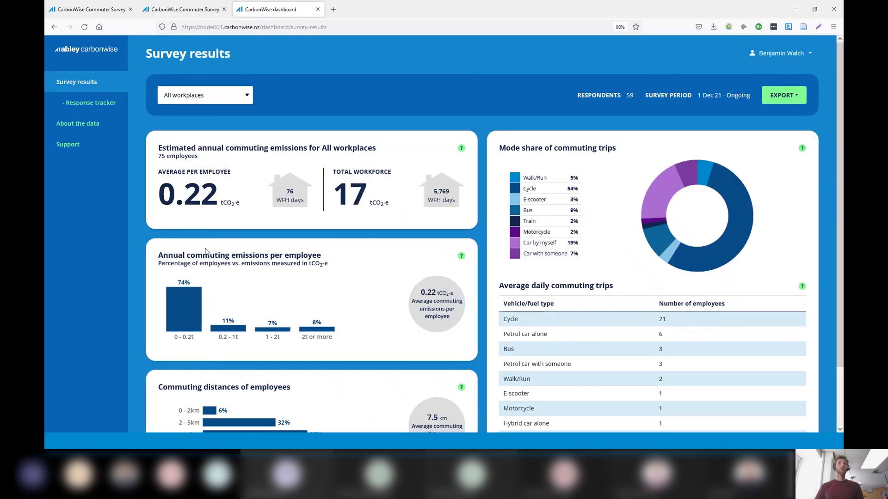
click(788, 99)
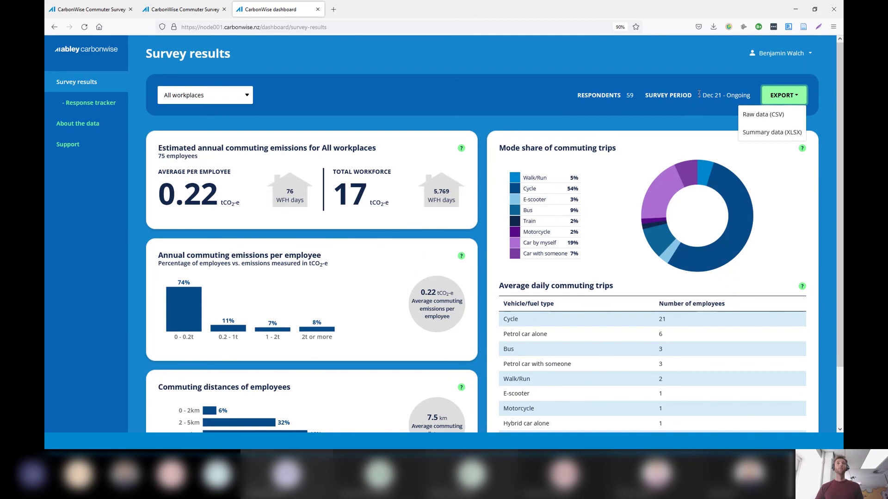
click(766, 133)
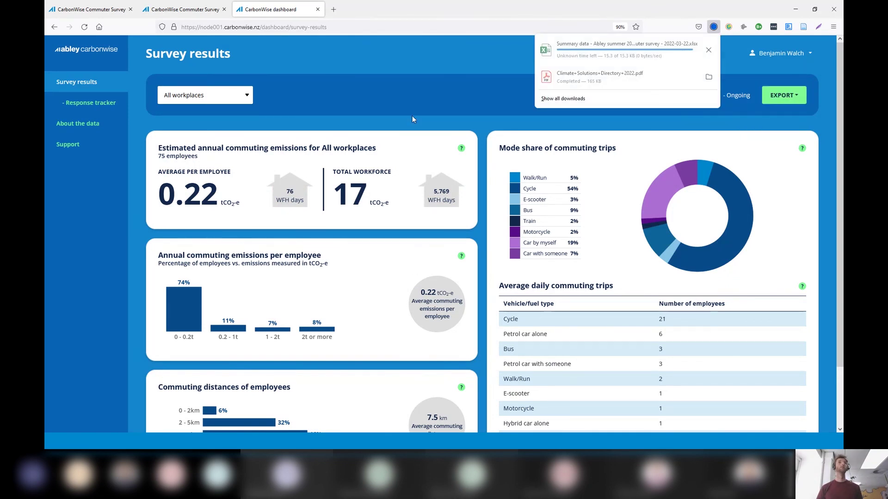
click(622, 54)
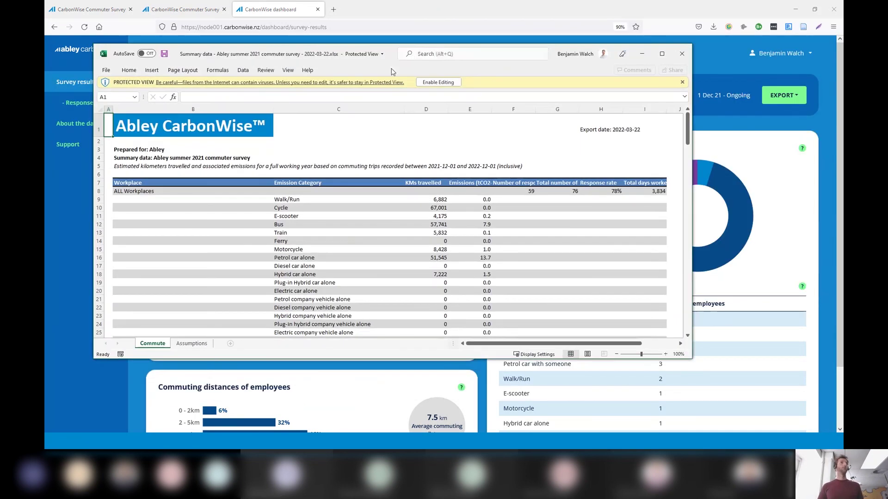
double_click(391, 70)
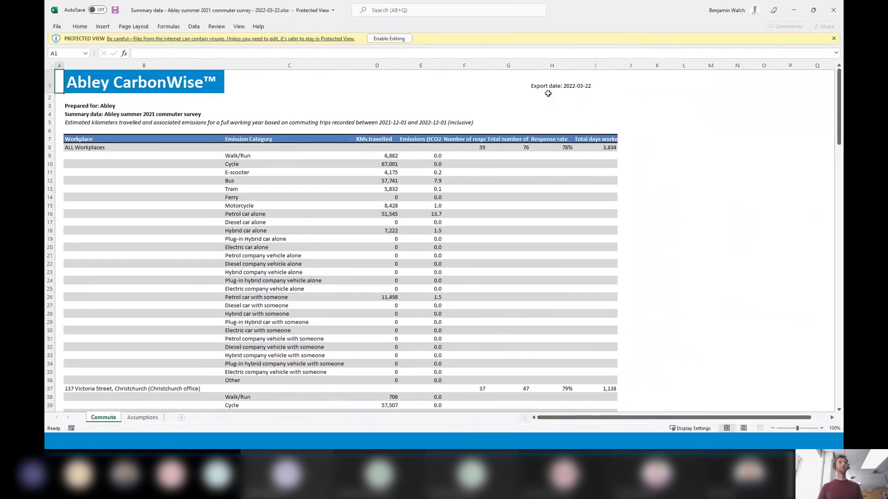
click(296, 114)
click(490, 121)
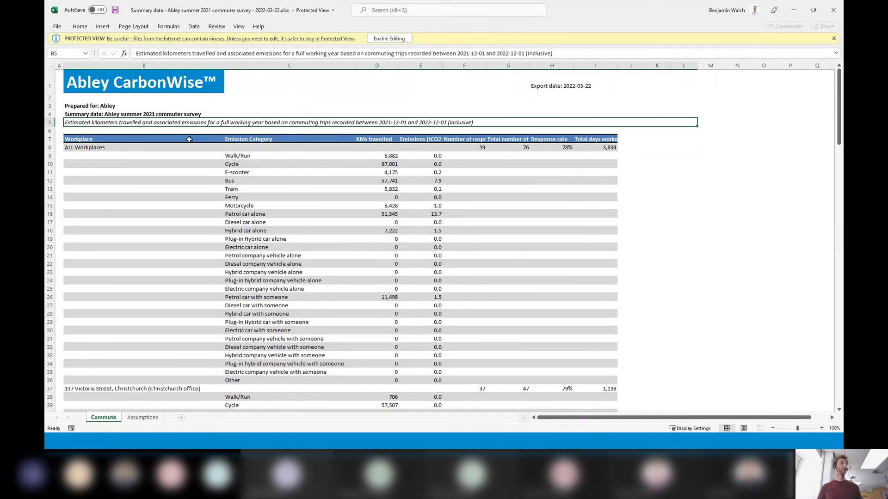
click(76, 150)
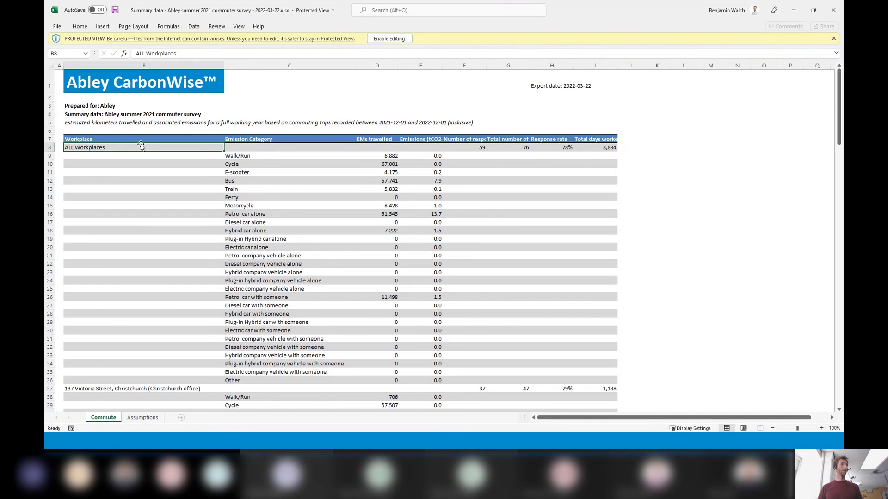
drag(245, 140, 427, 378)
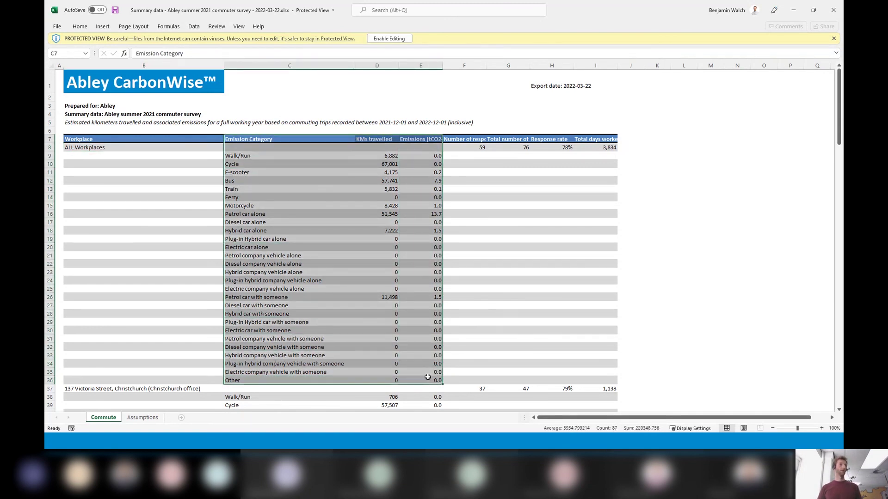
click(386, 356)
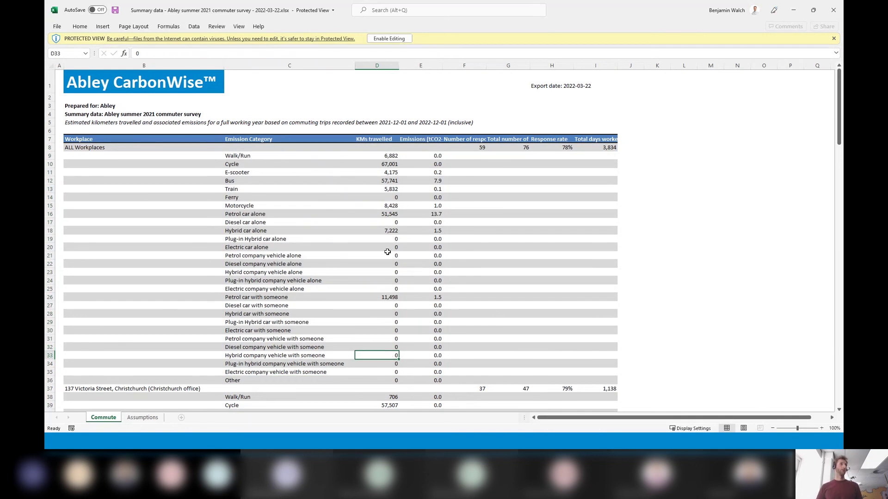
click(395, 216)
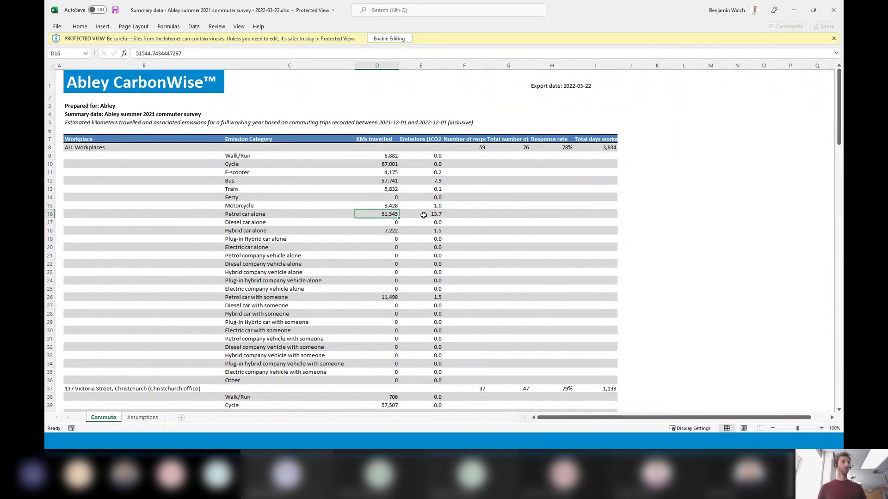
click(139, 418)
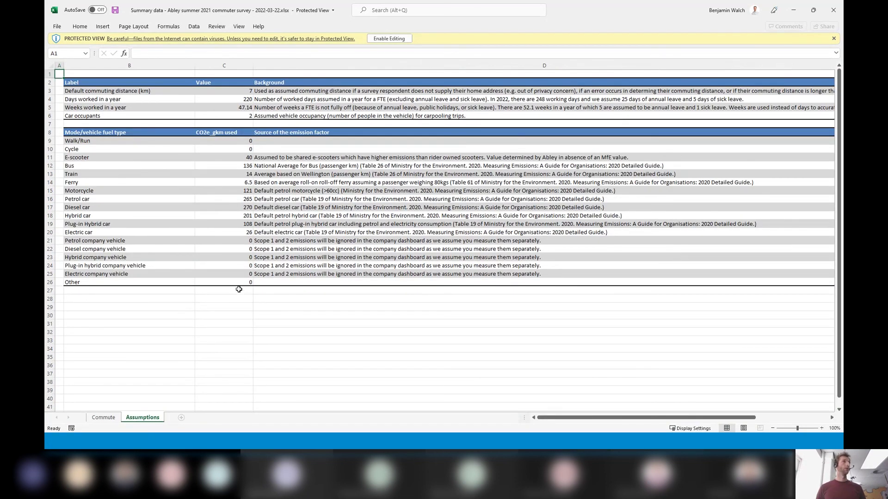
click(103, 418)
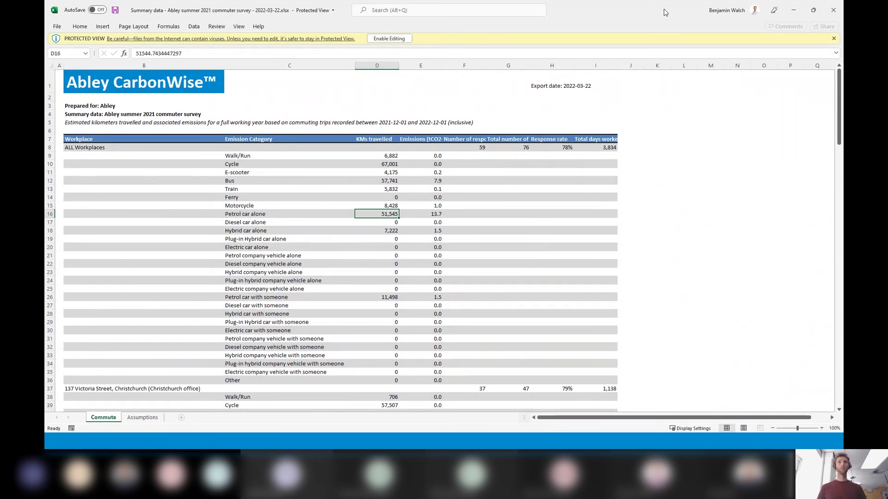
Switch from the Excel summary to the All workplaces survey results dashboard showing 59 respondents
key(alt+Tab)
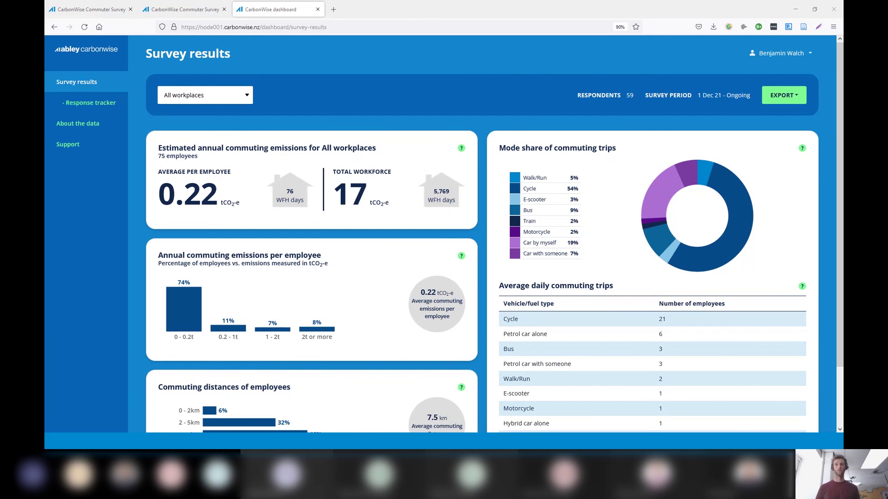
Return to the slideshow and advance from the Questions slide to the closing contact slide
key(alt+Tab)
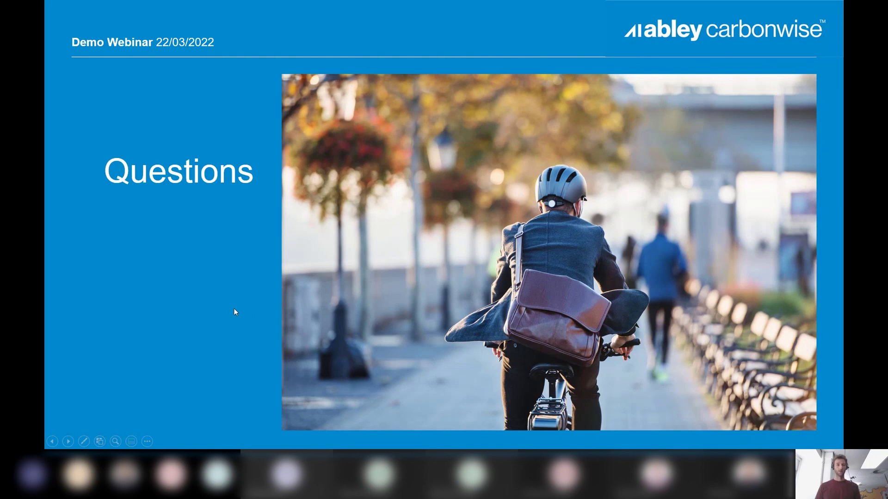
click(234, 309)
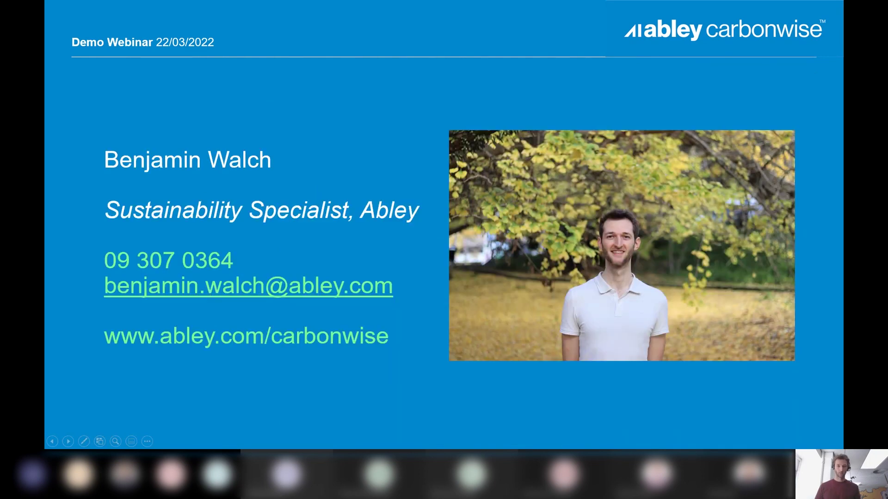